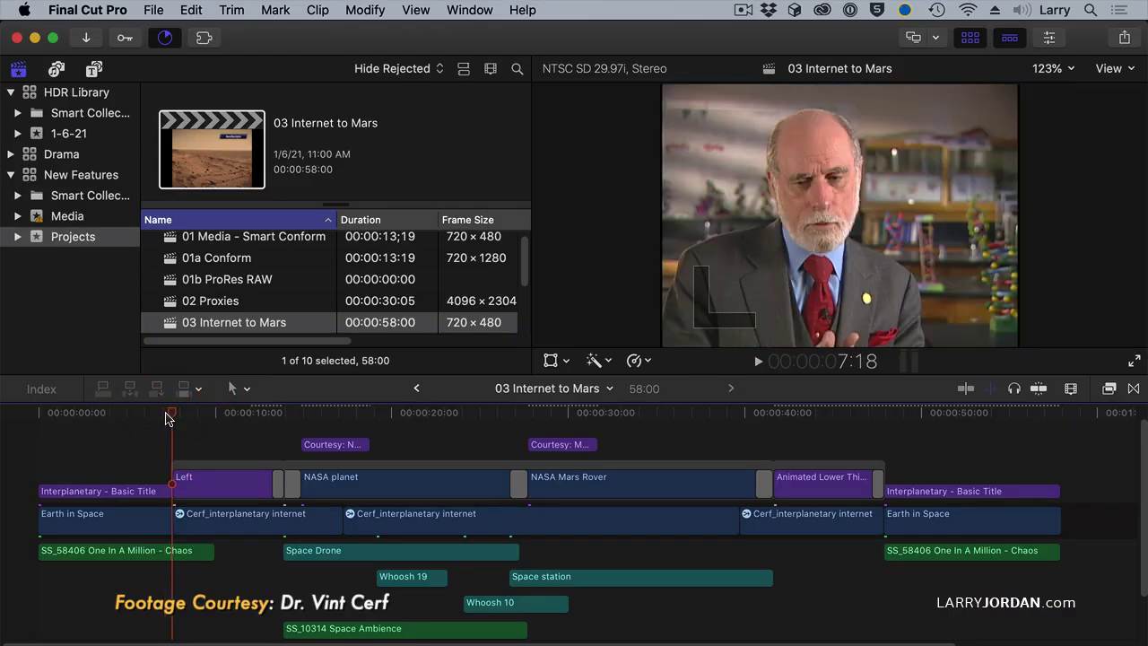
Step: Add a two-line caption 'In another role that I have at the' / 'Jet Propulsion Laboratory' at the interview start
{"action": "left_click", "coordinate": [191, 10]}
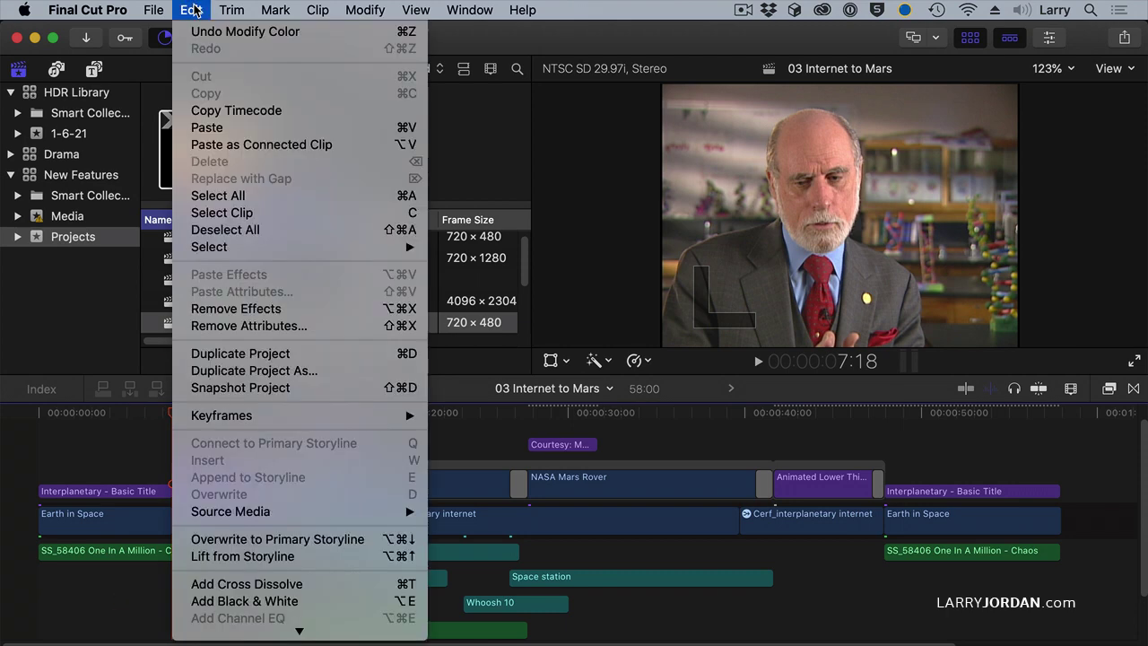
{"action": "mouse_move", "coordinate": [249, 639]}
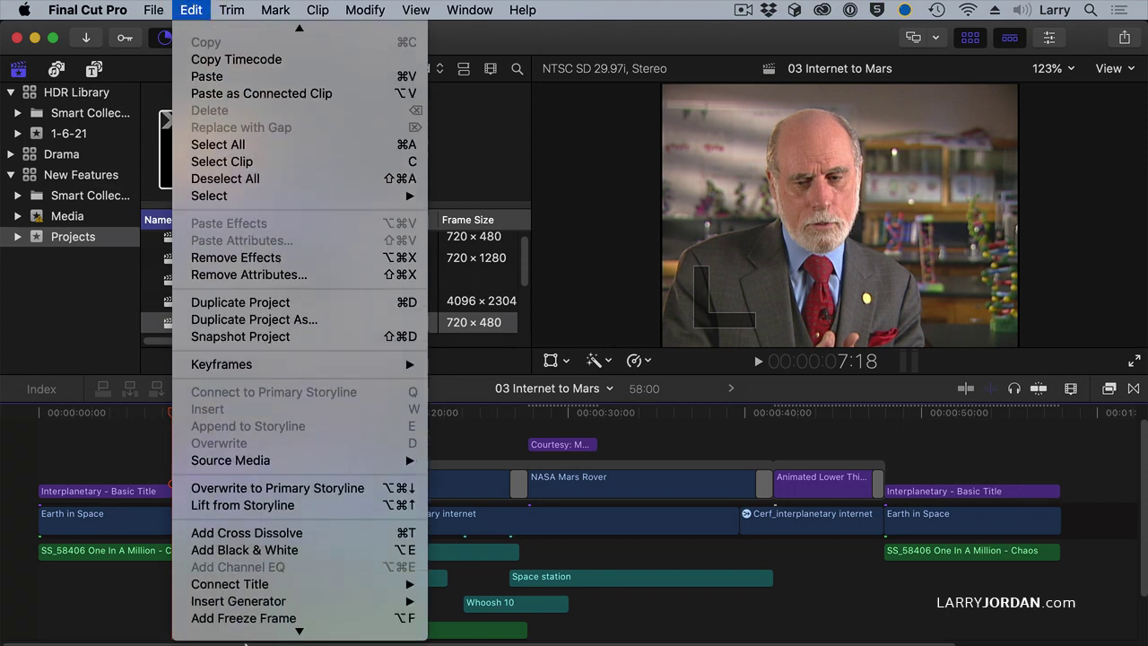
{"action": "mouse_move", "coordinate": [255, 556]}
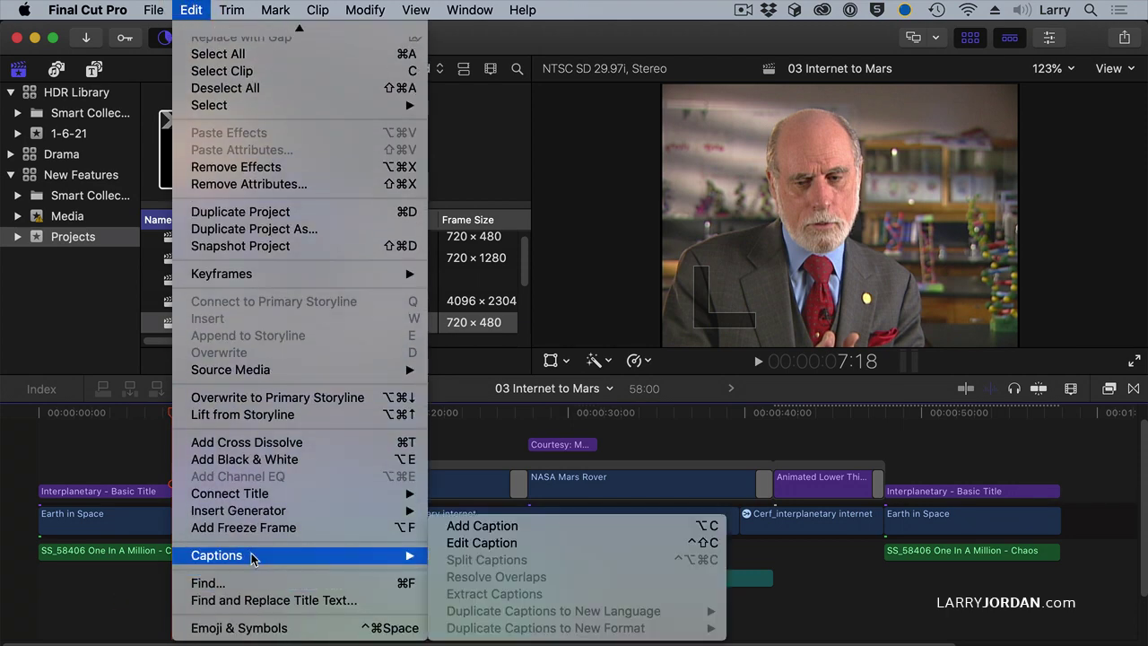
{"action": "left_click", "coordinate": [534, 528]}
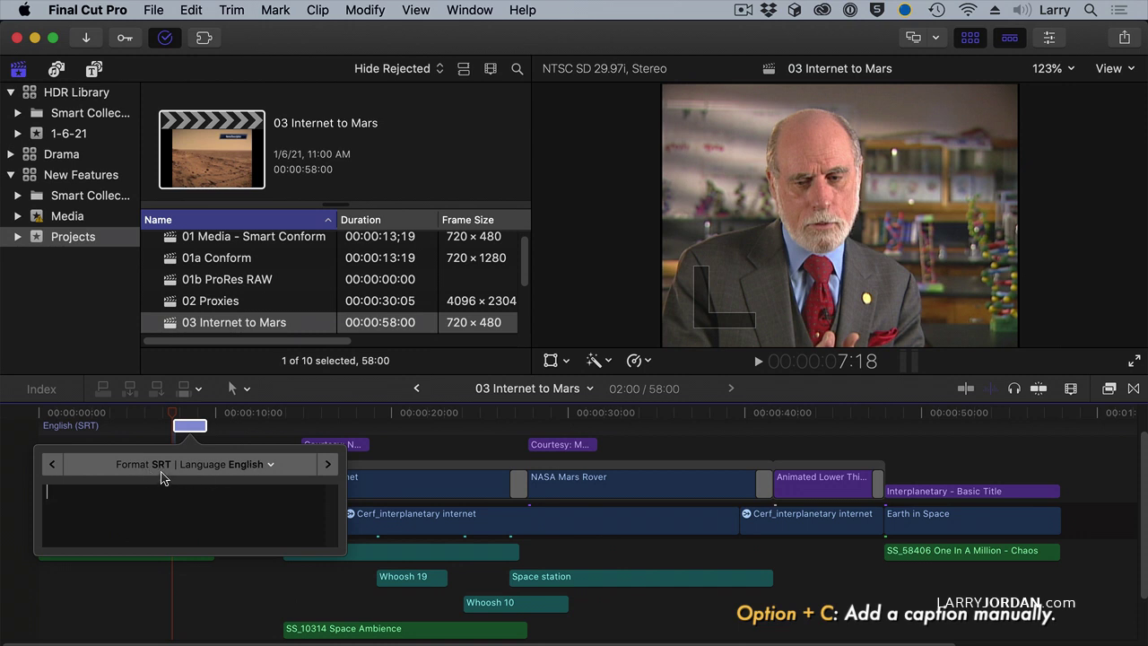
{"action": "type", "text": "In another role"}
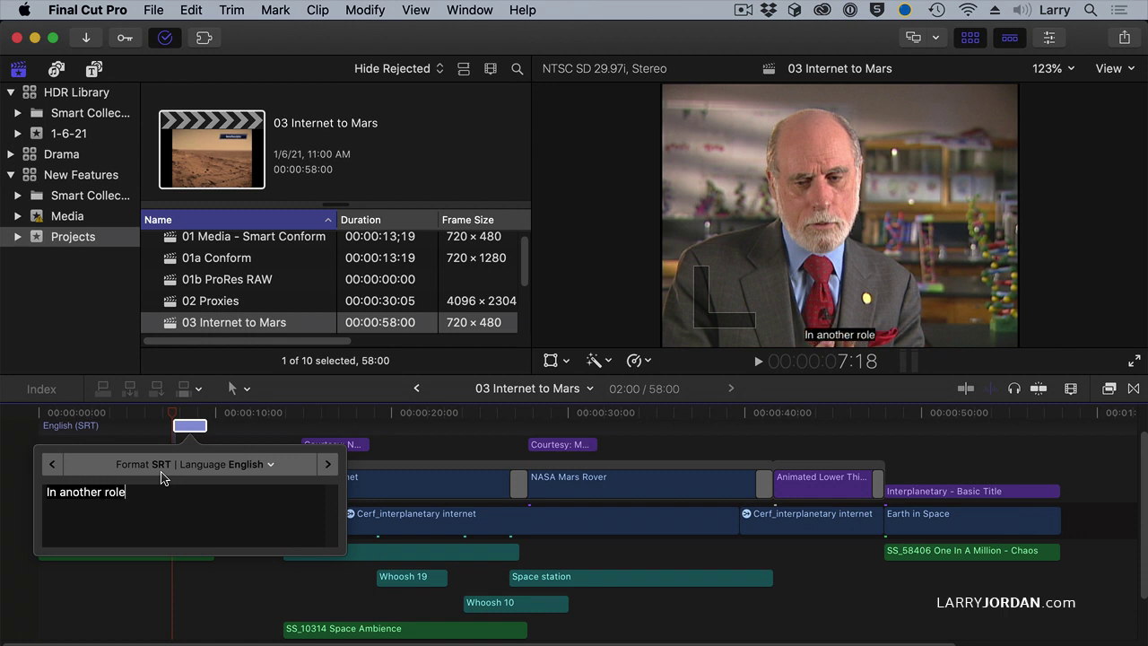
{"action": "type", "text": " that I have "}
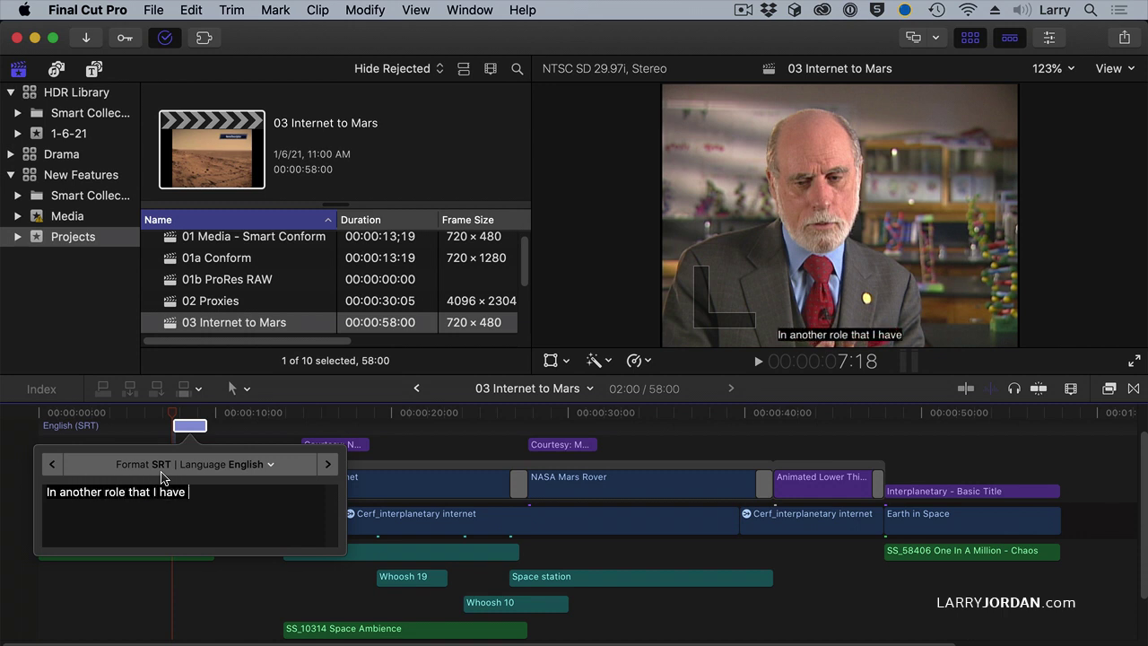
{"action": "type", "text": "at the"}
{"action": "key", "text": "Return"}
{"action": "type", "text": "J"}
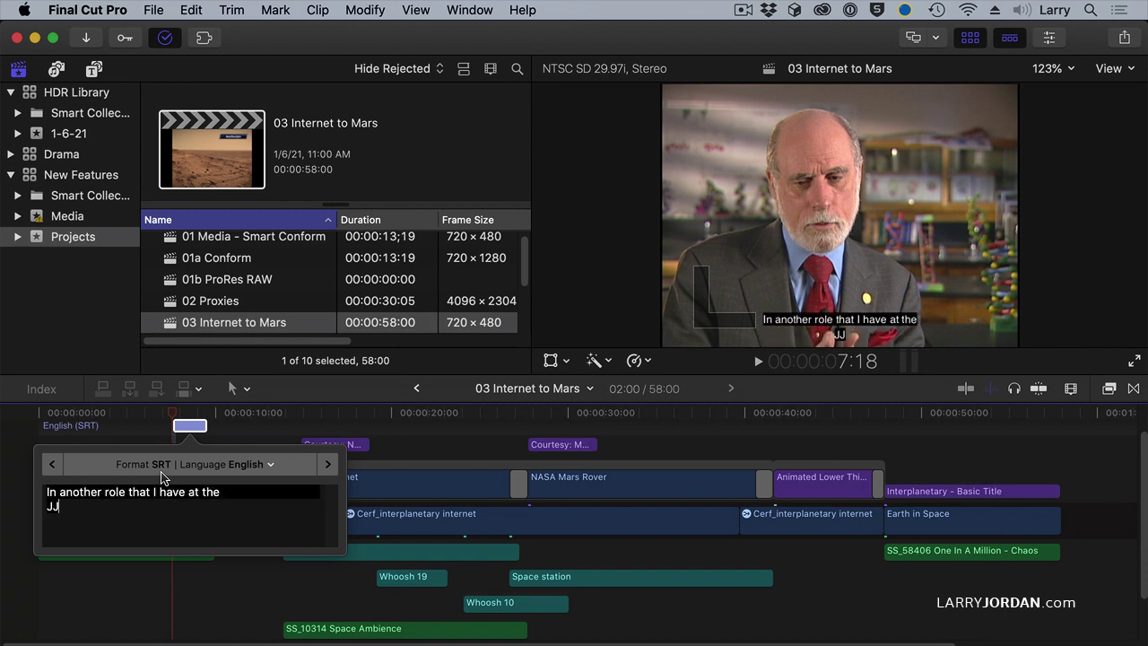
{"action": "type", "text": "et Propuls"}
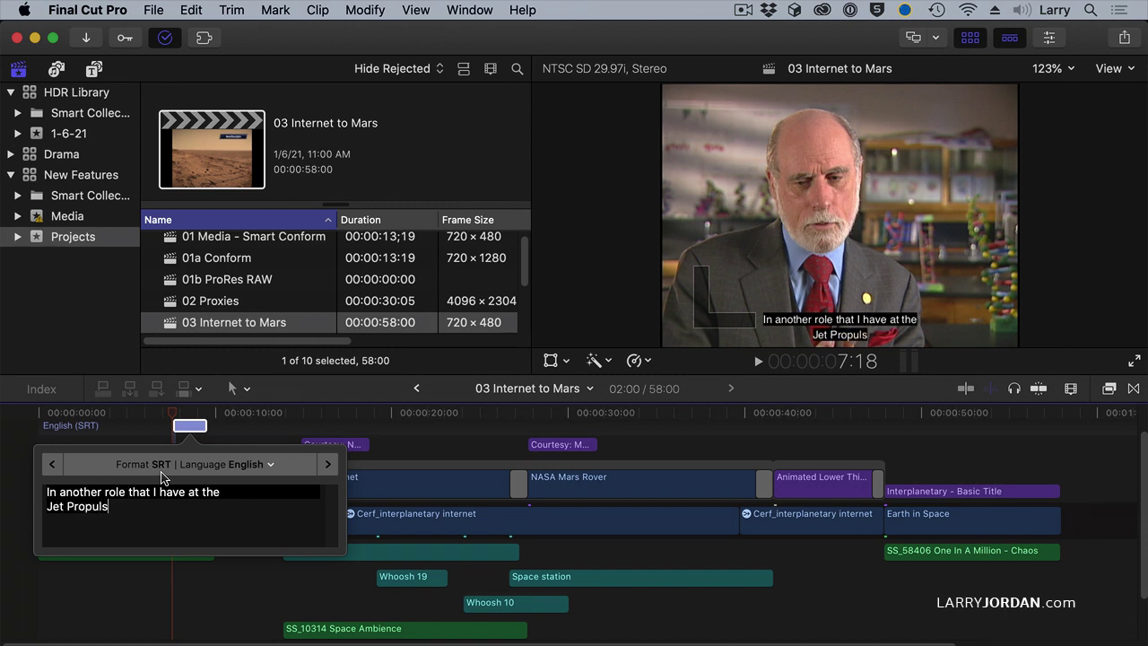
{"action": "type", "text": "ion Lab"}
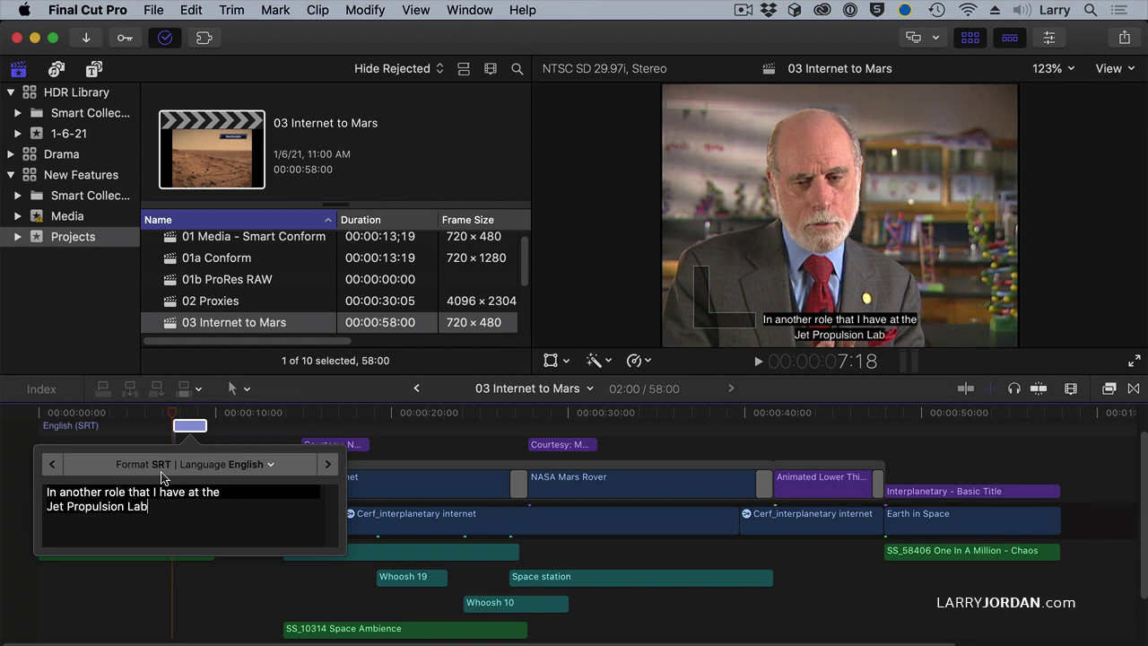
{"action": "type", "text": "oratory"}
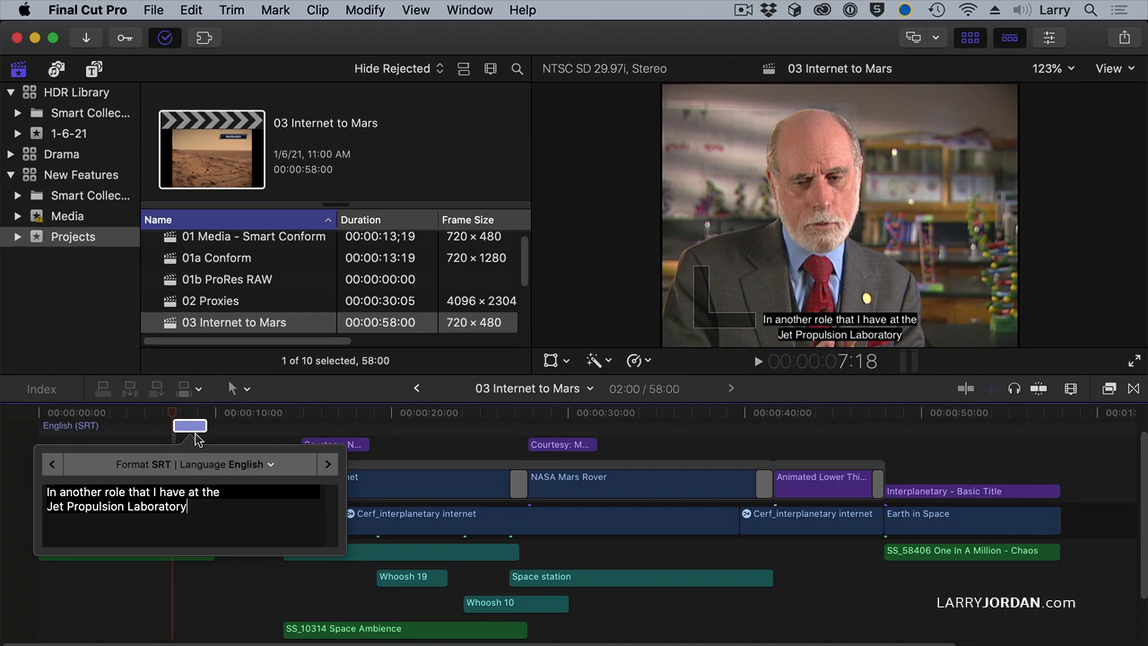
{"action": "left_click", "coordinate": [200, 414]}
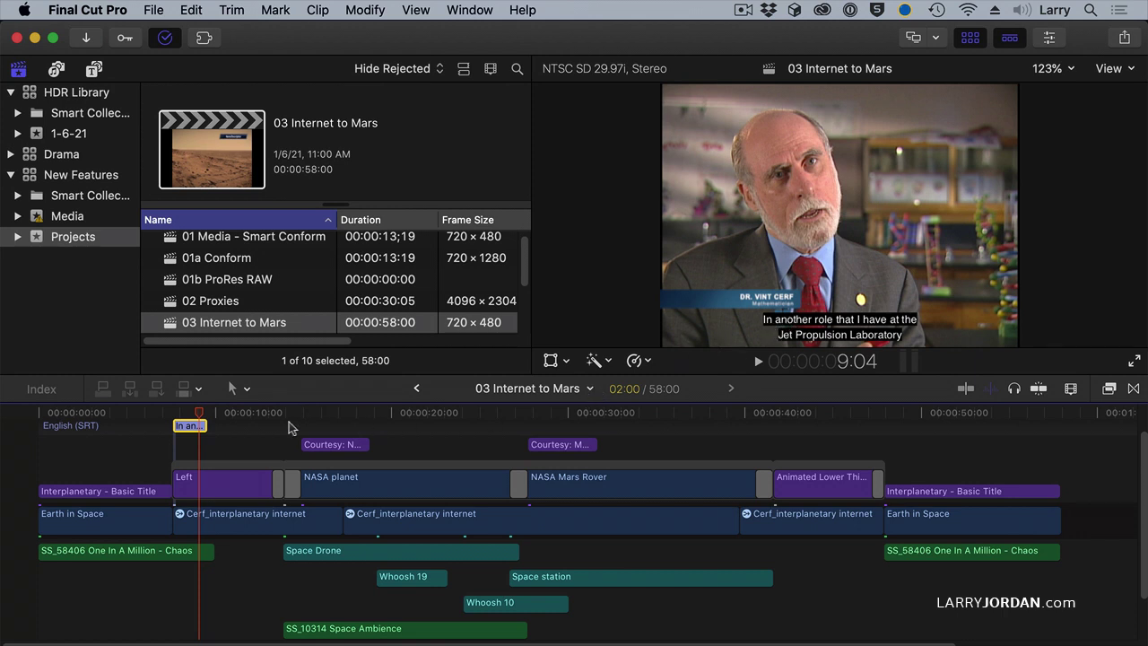
{"action": "left_click_drag", "start_coordinate": [199, 414], "coordinate": [193, 415]}
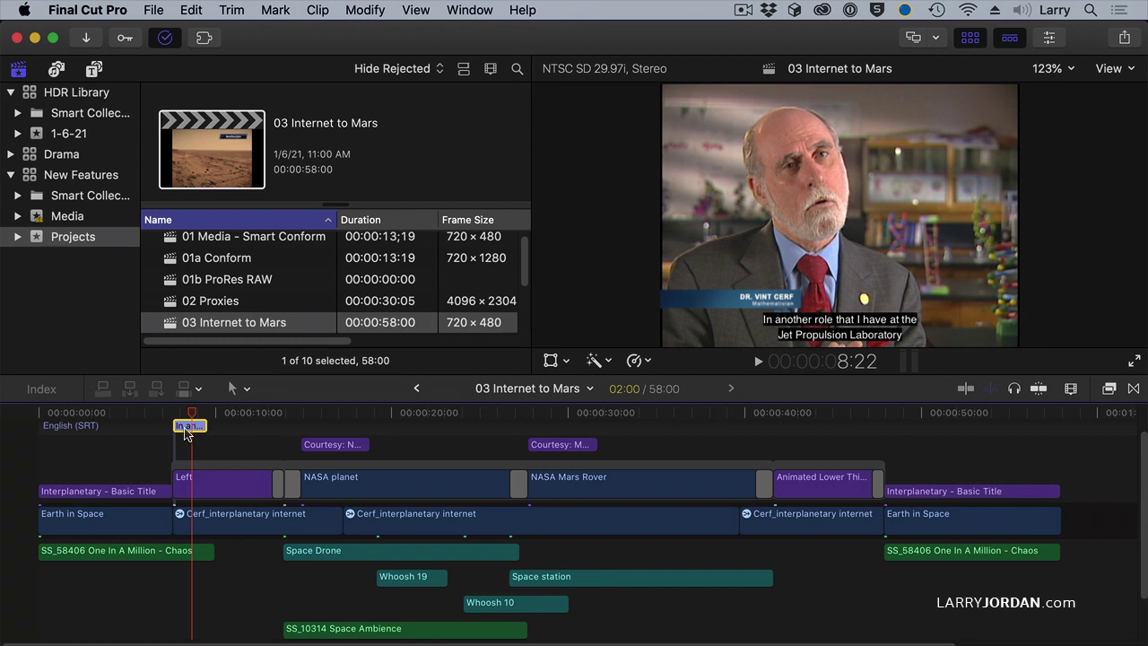
Step: Add a period after 'Laboratory' in the first caption and close its editor, moving to 12:05
{"action": "double_click", "coordinate": [188, 428]}
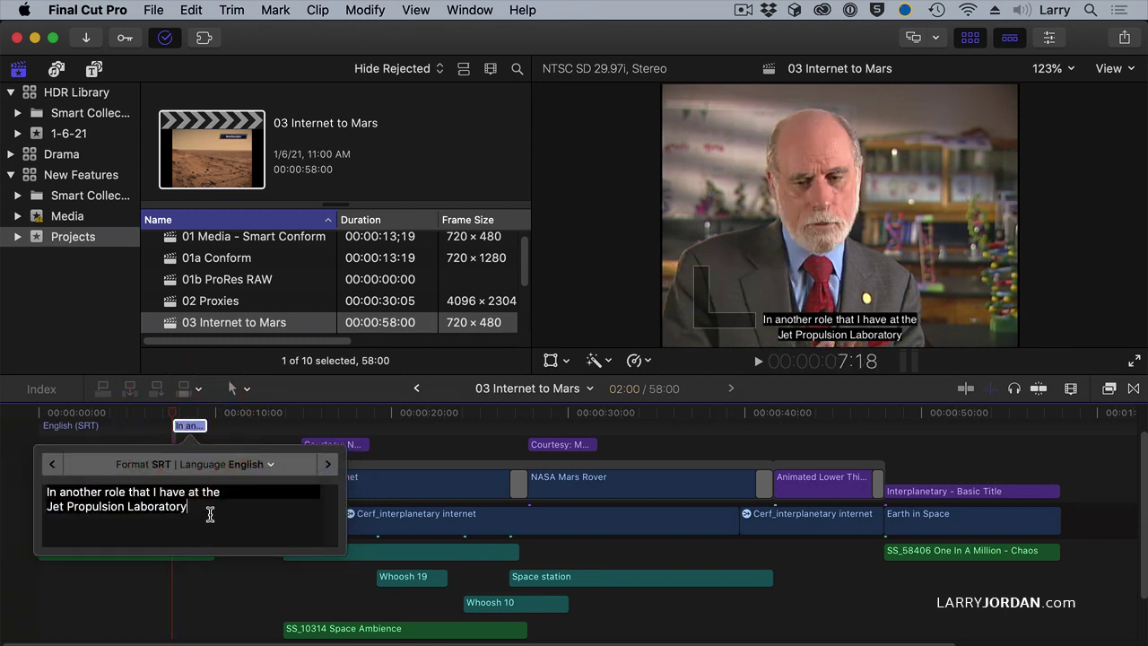
{"action": "left_click", "coordinate": [210, 510]}
{"action": "type", "text": "."}
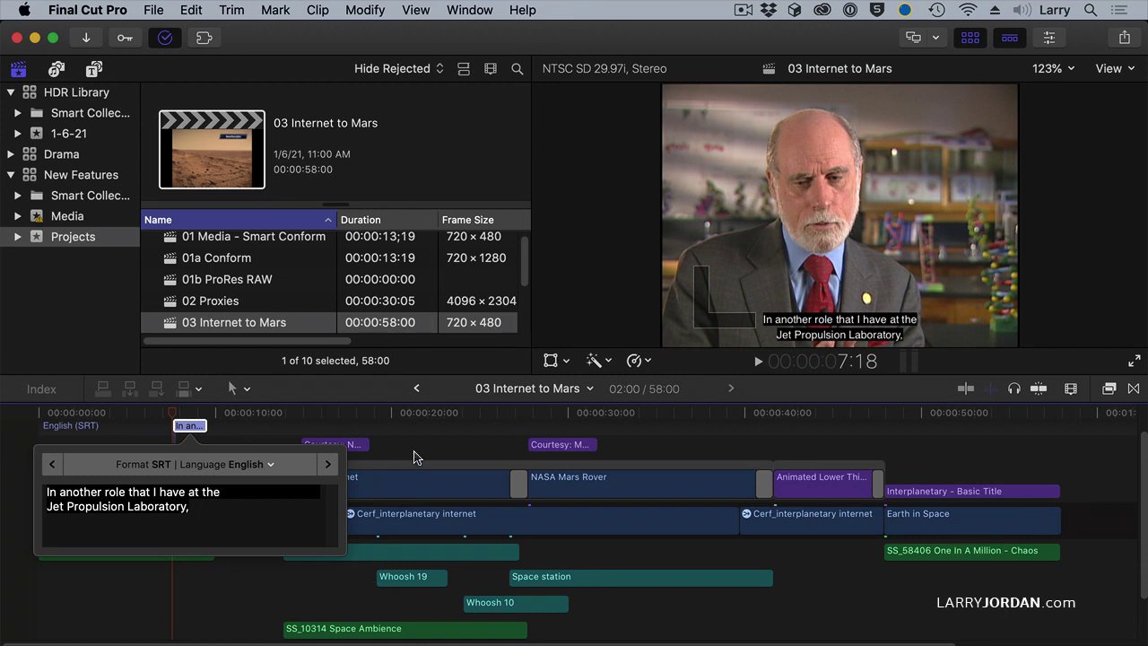
{"action": "left_click", "coordinate": [415, 451]}
{"action": "double_click", "coordinate": [194, 435]}
{"action": "left_click", "coordinate": [253, 431]}
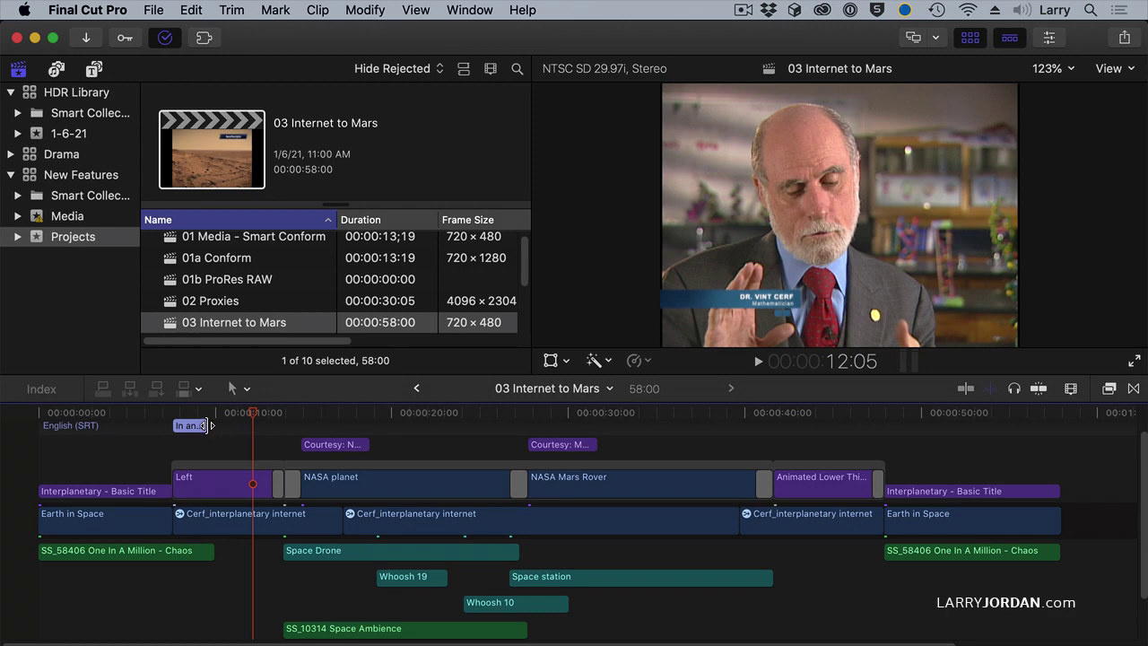
Step: Lengthen and shift the caption, then delete it and return the playhead to the interview start
{"action": "left_click_drag", "start_coordinate": [208, 425], "coordinate": [260, 435]}
{"action": "right_click", "coordinate": [247, 431]}
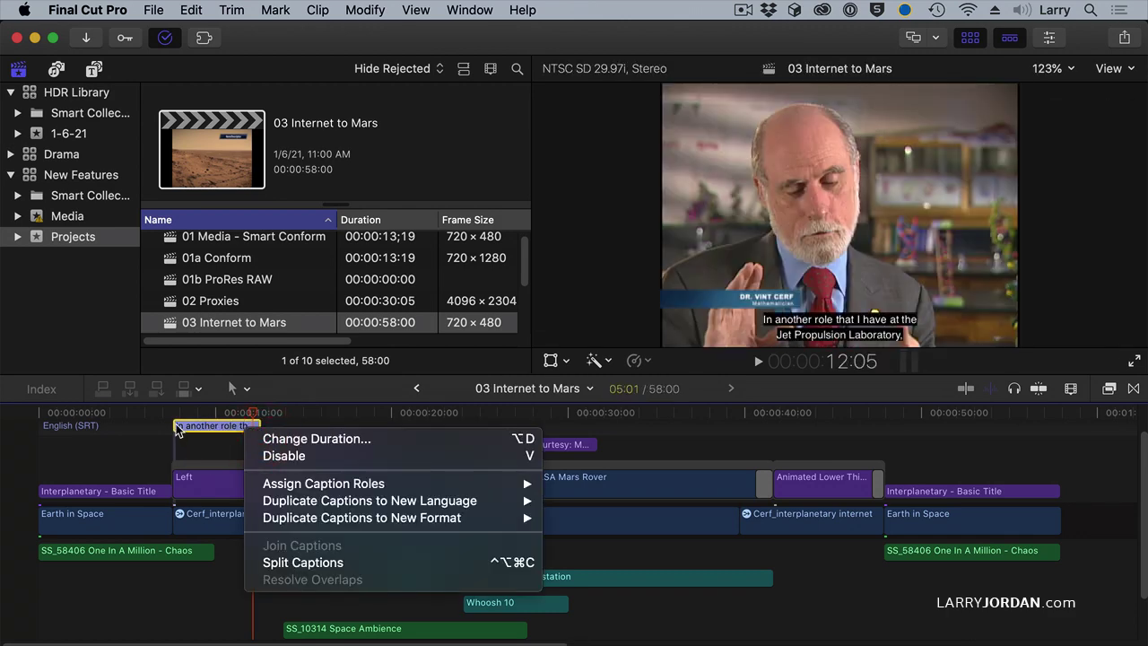
{"action": "left_click", "coordinate": [176, 429]}
{"action": "left_click_drag", "start_coordinate": [177, 428], "coordinate": [224, 440]}
{"action": "key", "text": "Delete"}
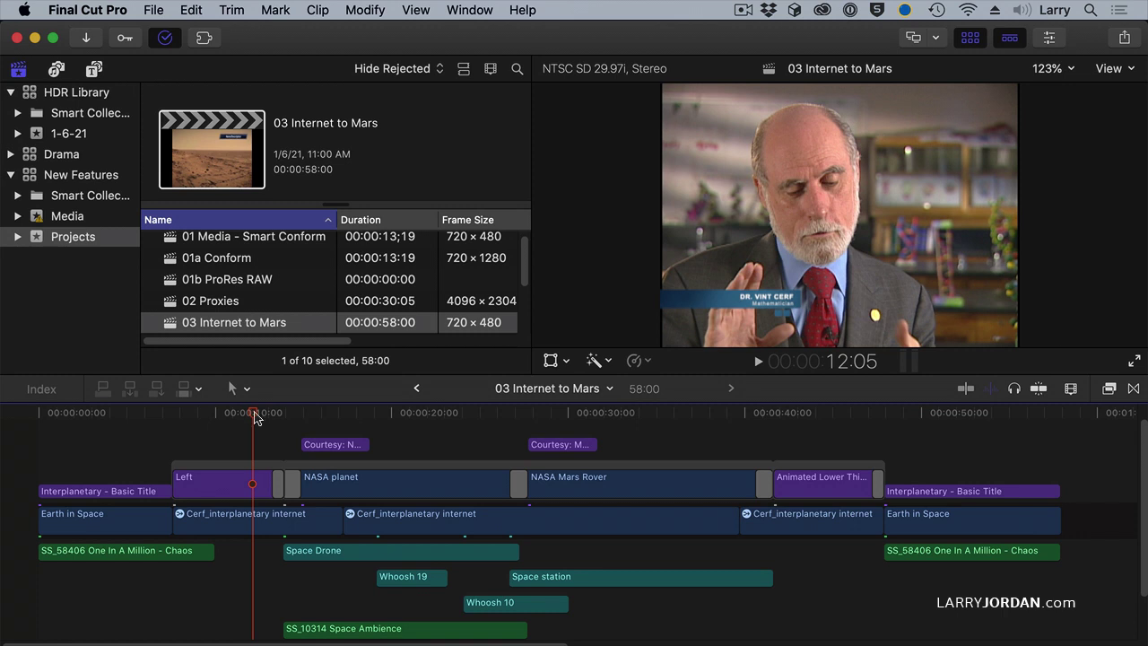
{"action": "left_click_drag", "start_coordinate": [253, 414], "coordinate": [171, 425]}
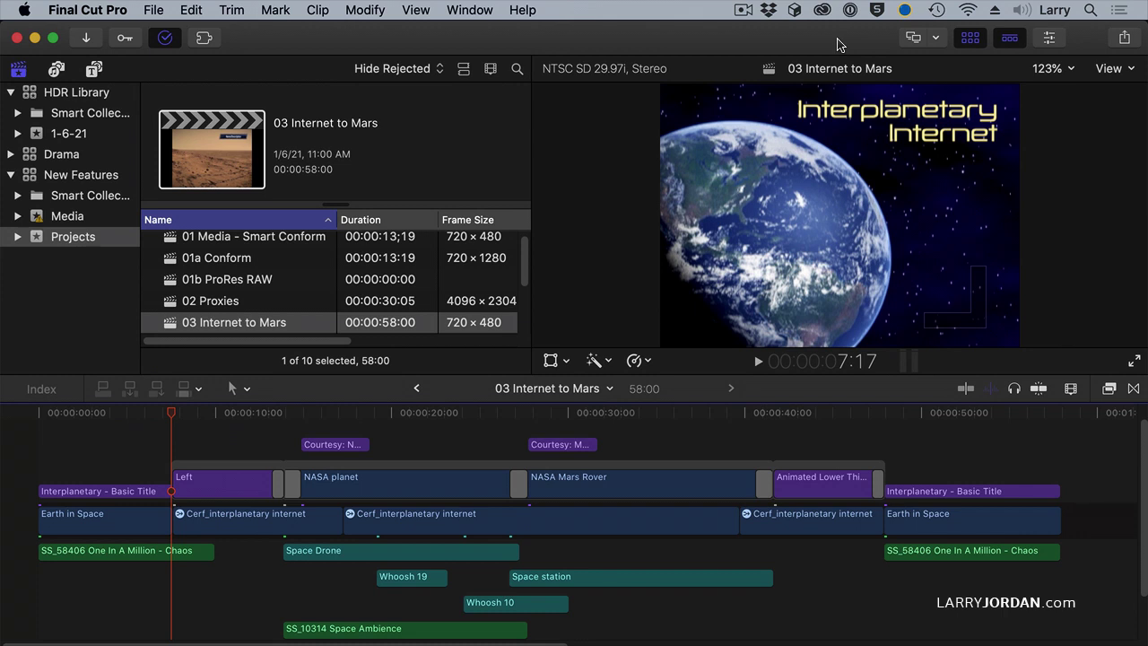
Step: Open Internet to Mars - Dialog.srt from the desktop in TextEdit and review the first caption's number, start and end times
{"action": "left_click_drag", "start_coordinate": [838, 45], "coordinate": [709, 38]}
{"action": "left_click", "coordinate": [1093, 224]}
{"action": "double_click", "coordinate": [1091, 219]}
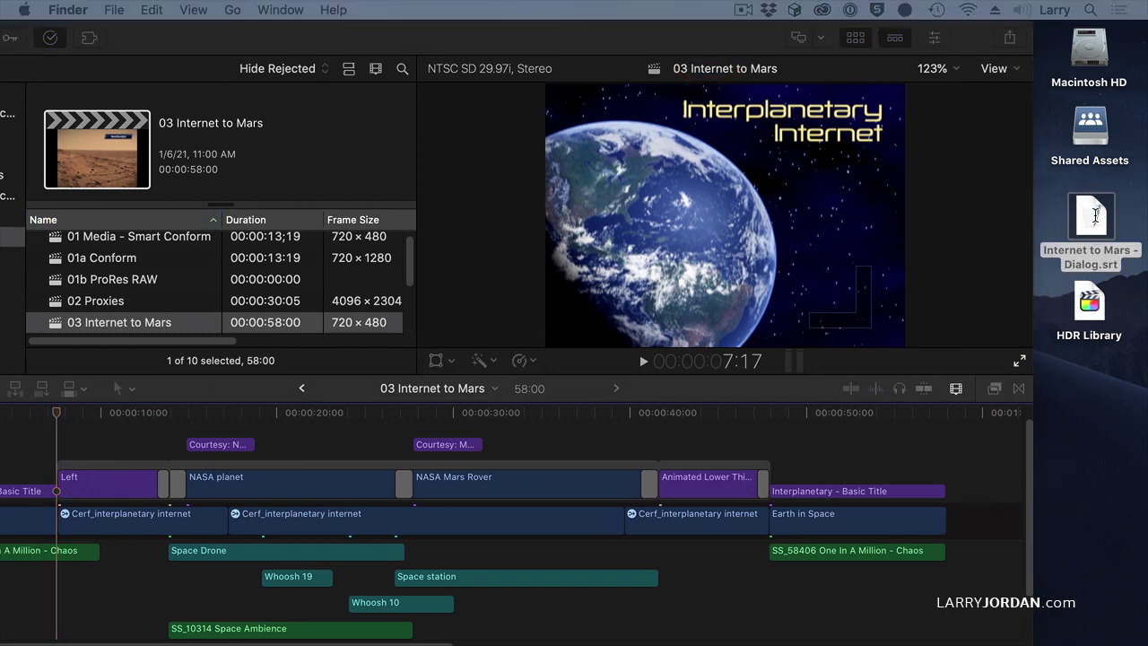
{"action": "left_click", "coordinate": [349, 81]}
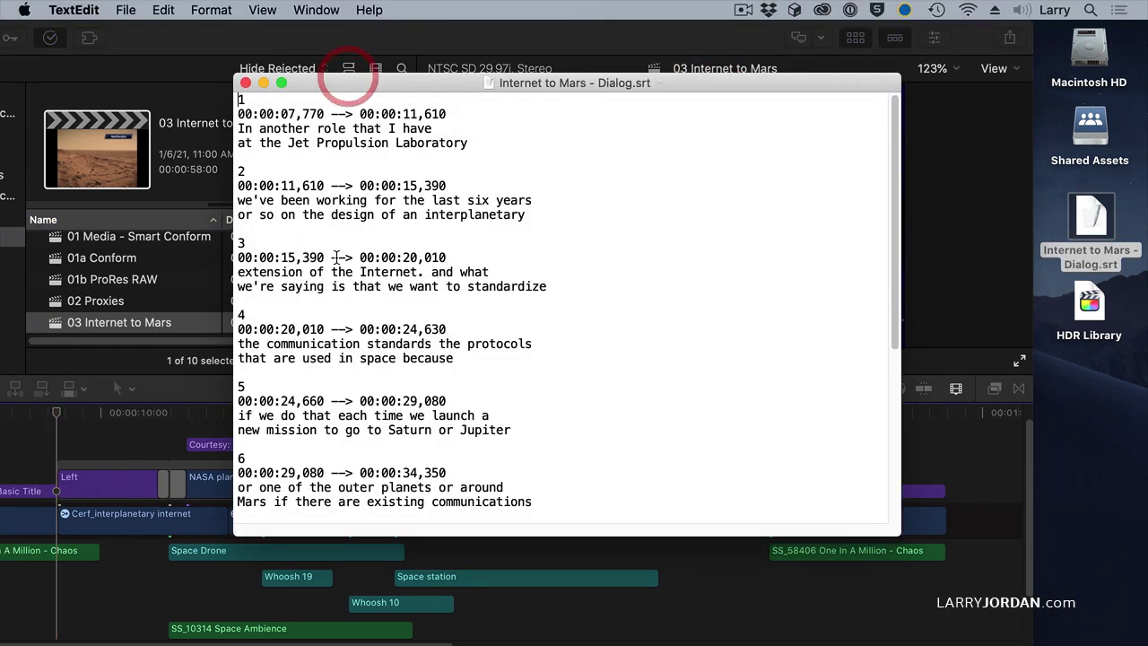
{"action": "left_click", "coordinate": [242, 101]}
{"action": "left_click", "coordinate": [307, 114]}
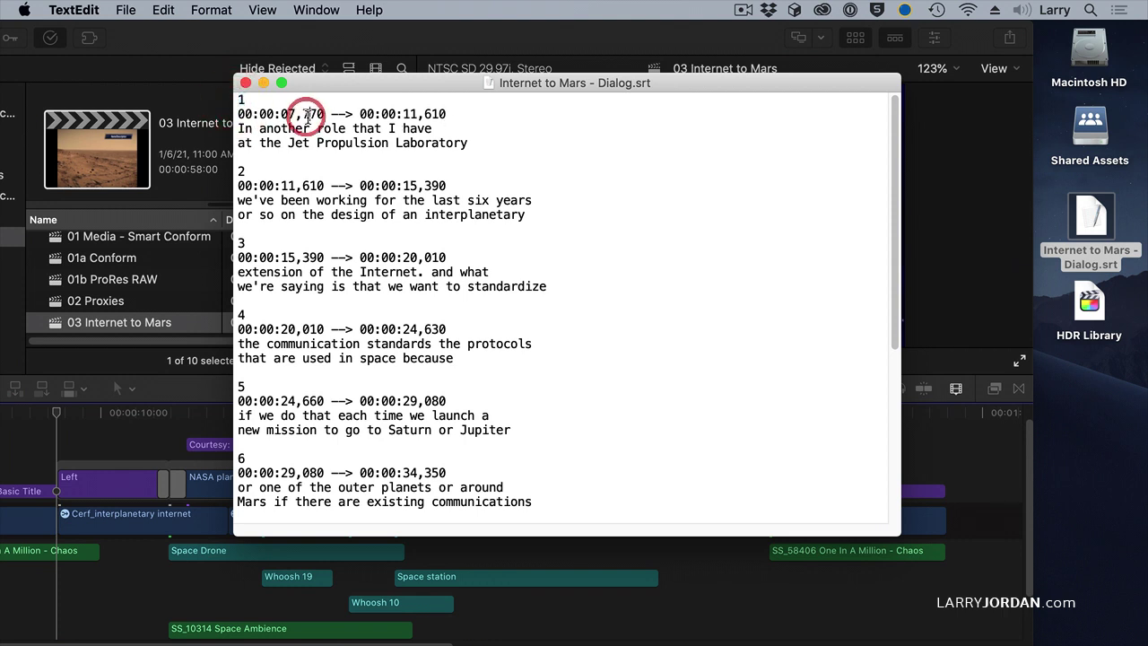
{"action": "left_click", "coordinate": [388, 114]}
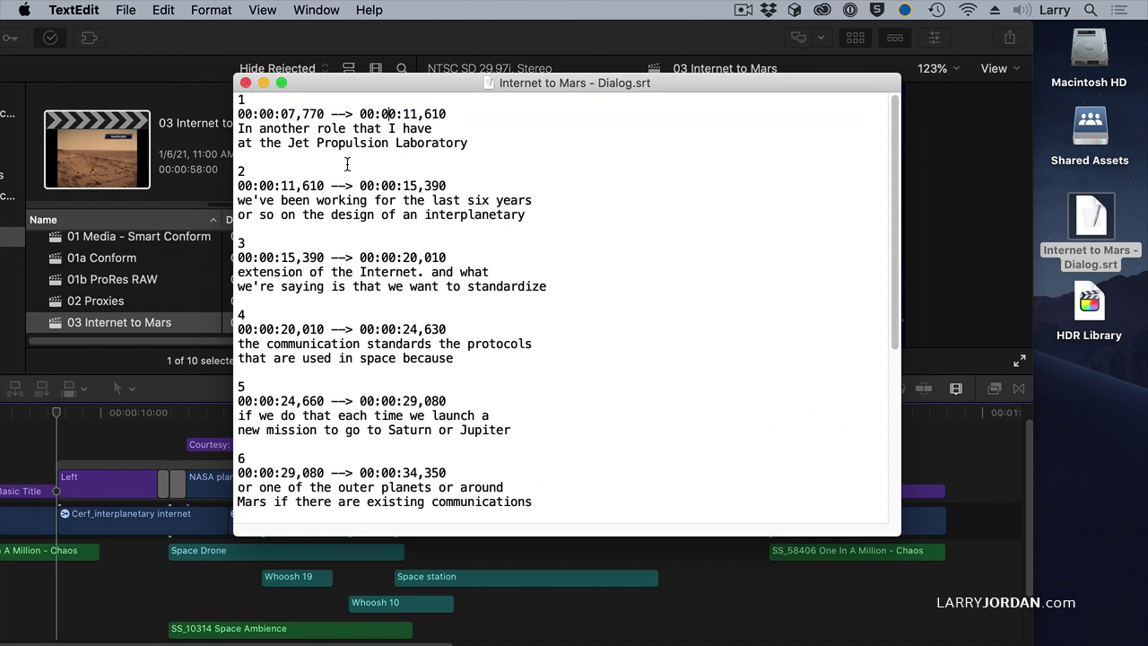
Step: Import Internet to Mars - Dialog.srt as captions, then scrub from about 9 to 23 seconds to check them
{"action": "left_click", "coordinate": [246, 83]}
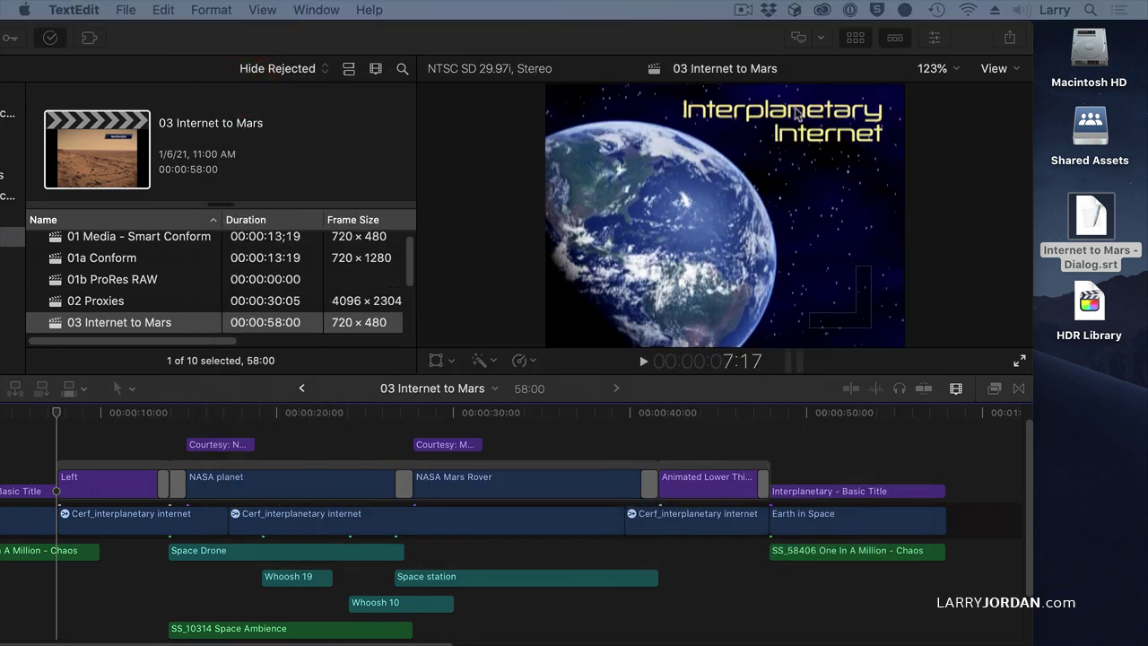
{"action": "double_click", "coordinate": [706, 47]}
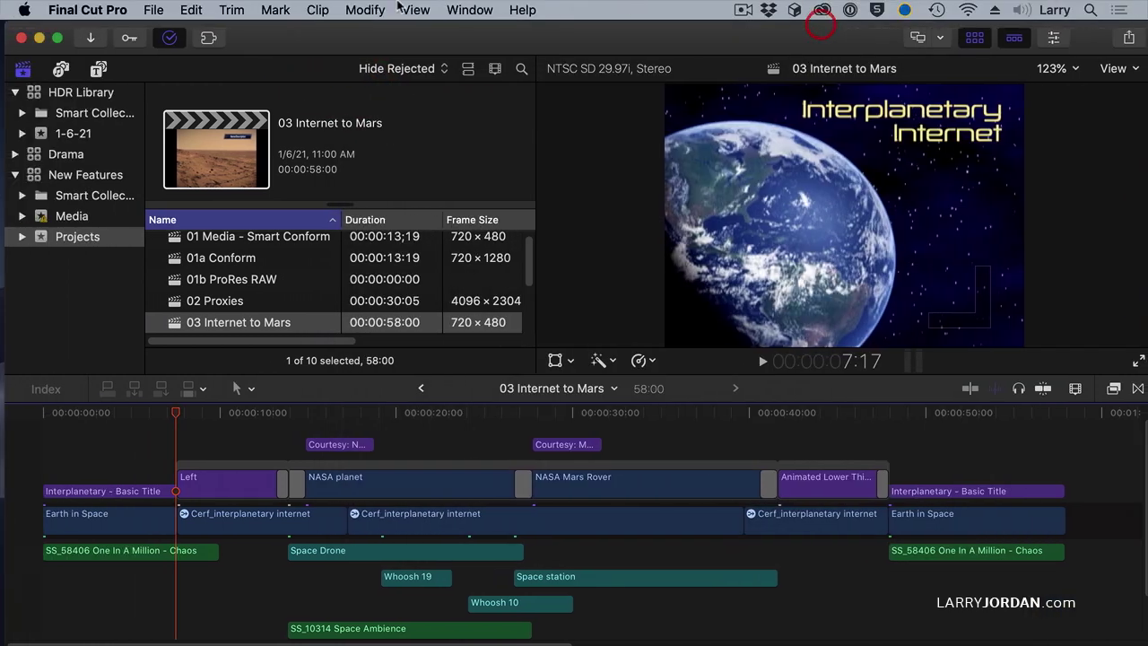
{"action": "left_click", "coordinate": [154, 10]}
{"action": "mouse_move", "coordinate": [341, 121]}
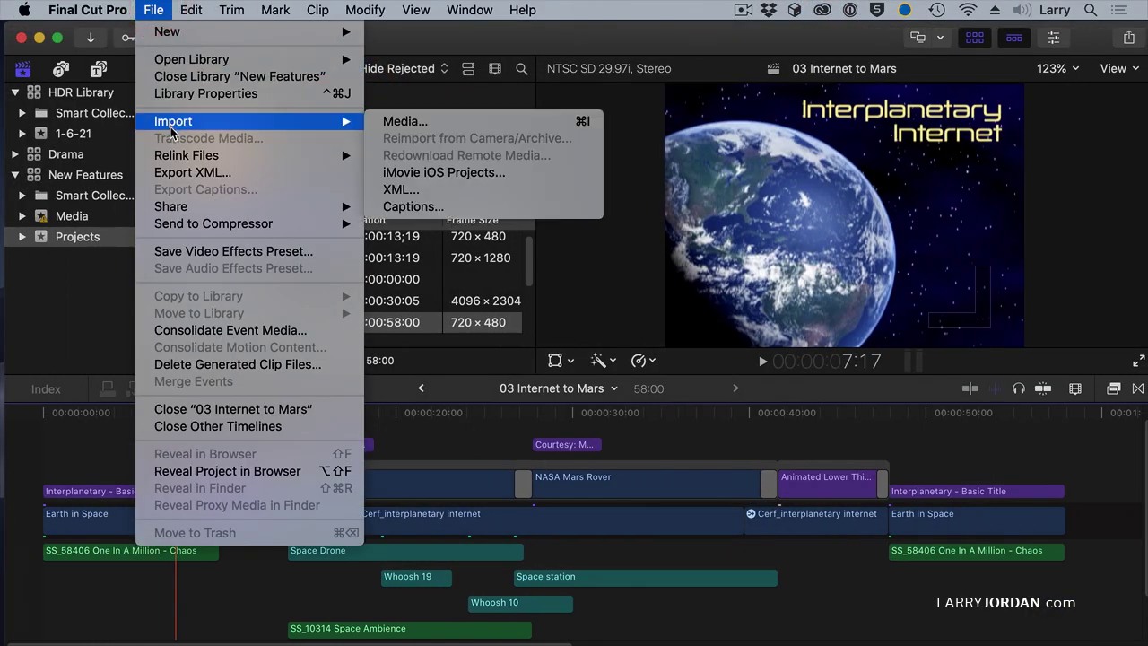
{"action": "left_click", "coordinate": [456, 212]}
{"action": "left_click", "coordinate": [509, 318]}
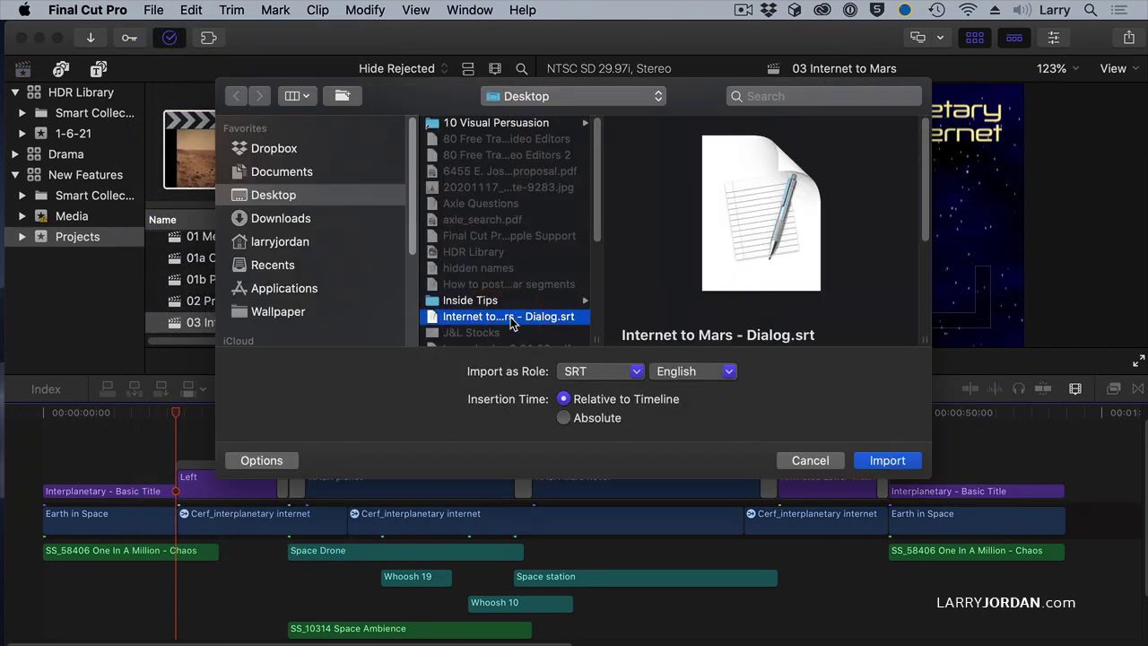
{"action": "left_click", "coordinate": [887, 461]}
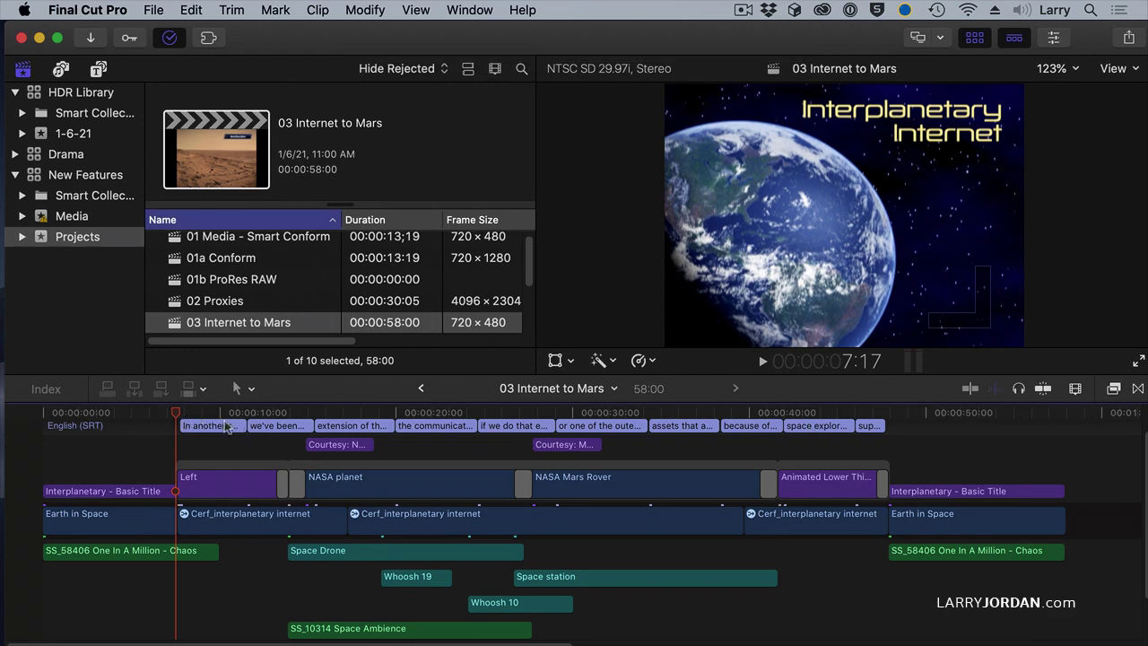
{"action": "left_click", "coordinate": [214, 413]}
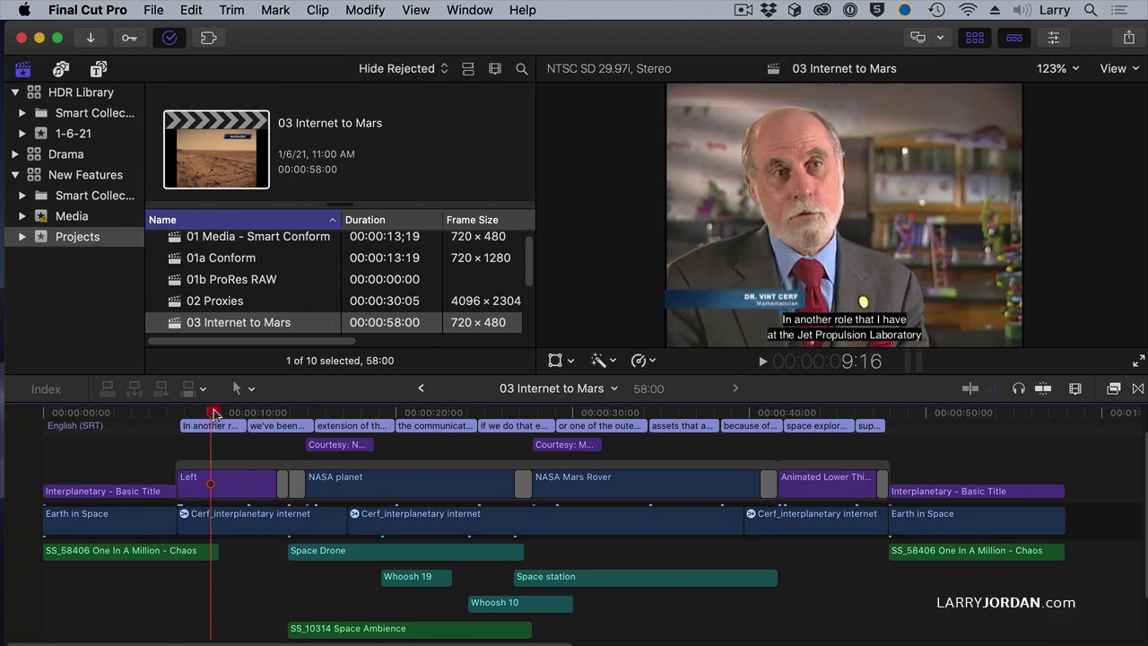
{"action": "left_click_drag", "start_coordinate": [215, 413], "coordinate": [184, 435]}
Step: Inspect the first caption: its text, SRT English format and timing 00:00:07:23 to 00:00:11:18
{"action": "left_click", "coordinate": [202, 425]}
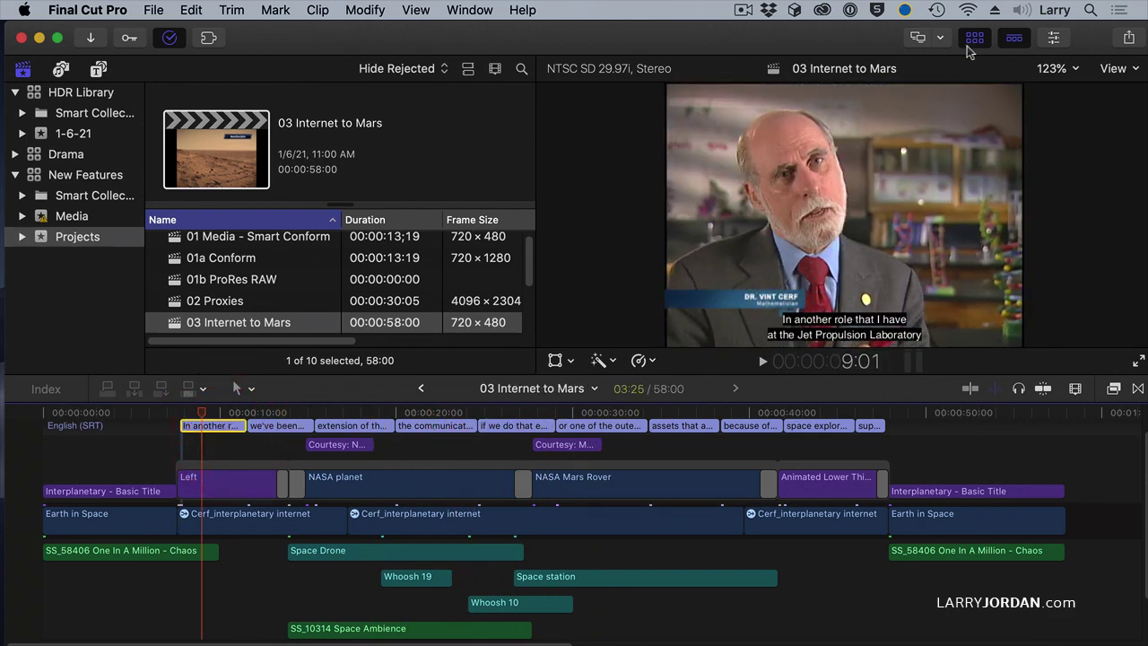
{"action": "left_click", "coordinate": [1053, 38]}
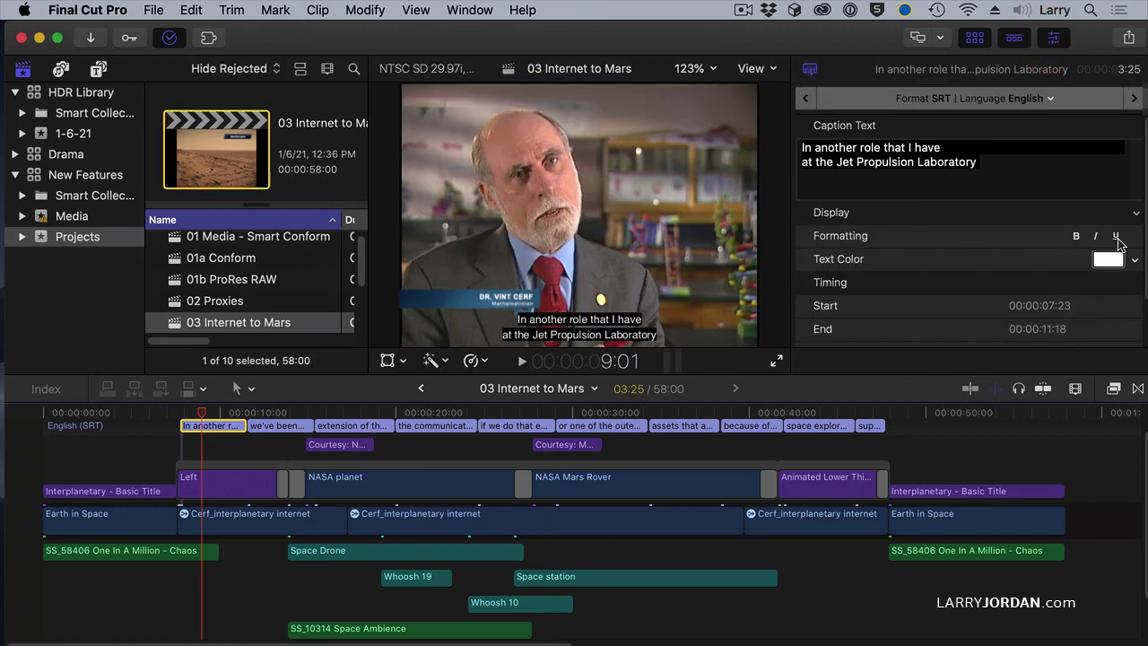
{"action": "scroll", "coordinate": [979, 268], "scroll_direction": "down", "scroll_amount": 1}
{"action": "scroll", "coordinate": [978, 267], "scroll_direction": "down", "scroll_amount": 3}
{"action": "scroll", "coordinate": [978, 267], "scroll_direction": "up", "scroll_amount": 4}
{"action": "double_click", "coordinate": [221, 425]}
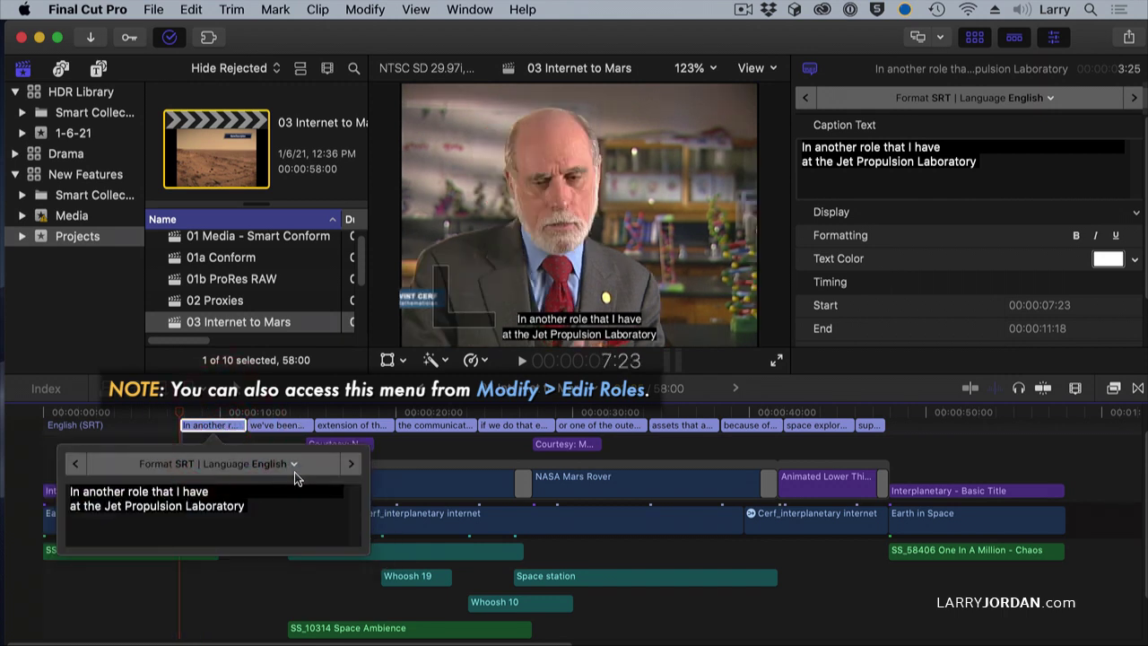
{"action": "left_click", "coordinate": [294, 466]}
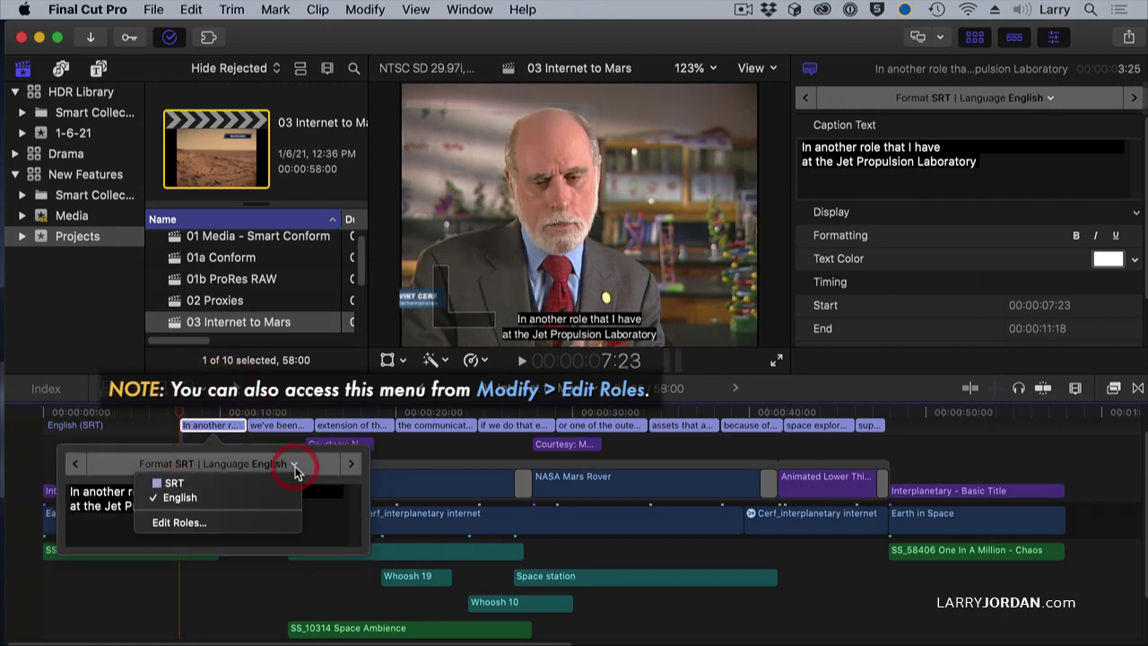
{"action": "left_click", "coordinate": [266, 523]}
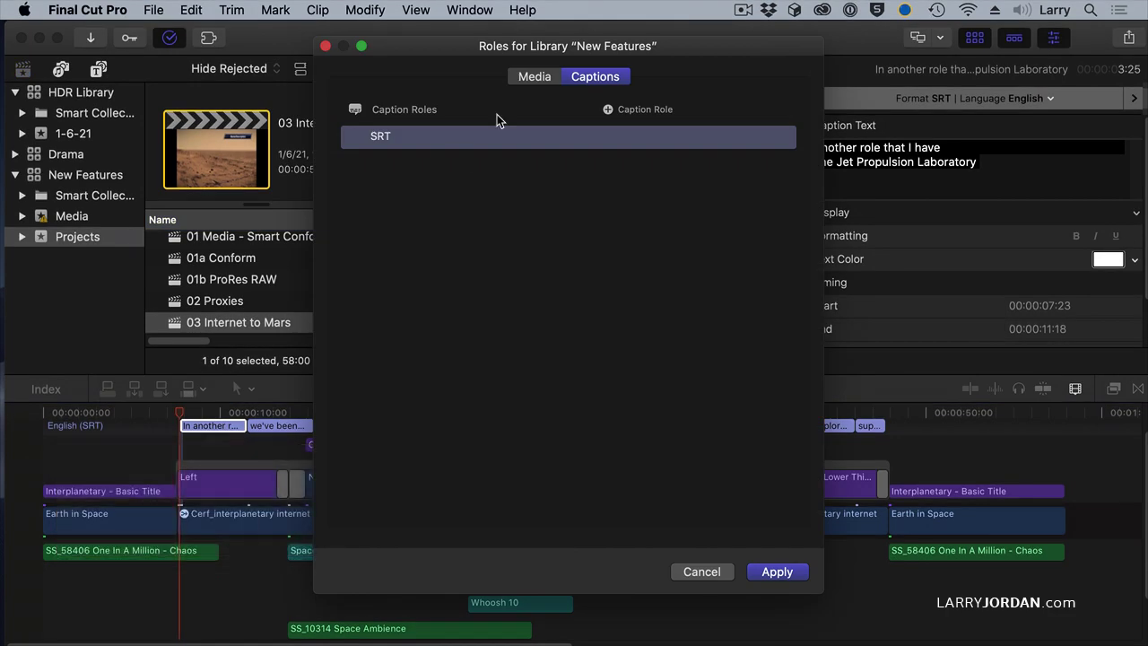
{"action": "left_click", "coordinate": [608, 103]}
{"action": "left_click", "coordinate": [626, 125]}
{"action": "left_click", "coordinate": [608, 102]}
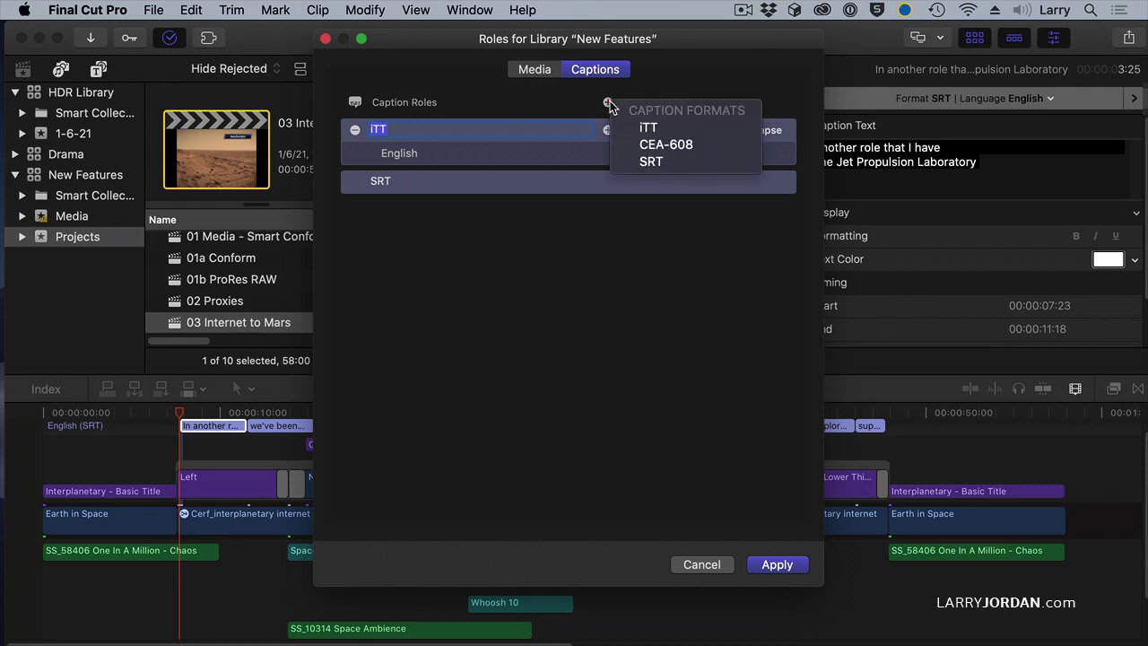
{"action": "left_click", "coordinate": [646, 147]}
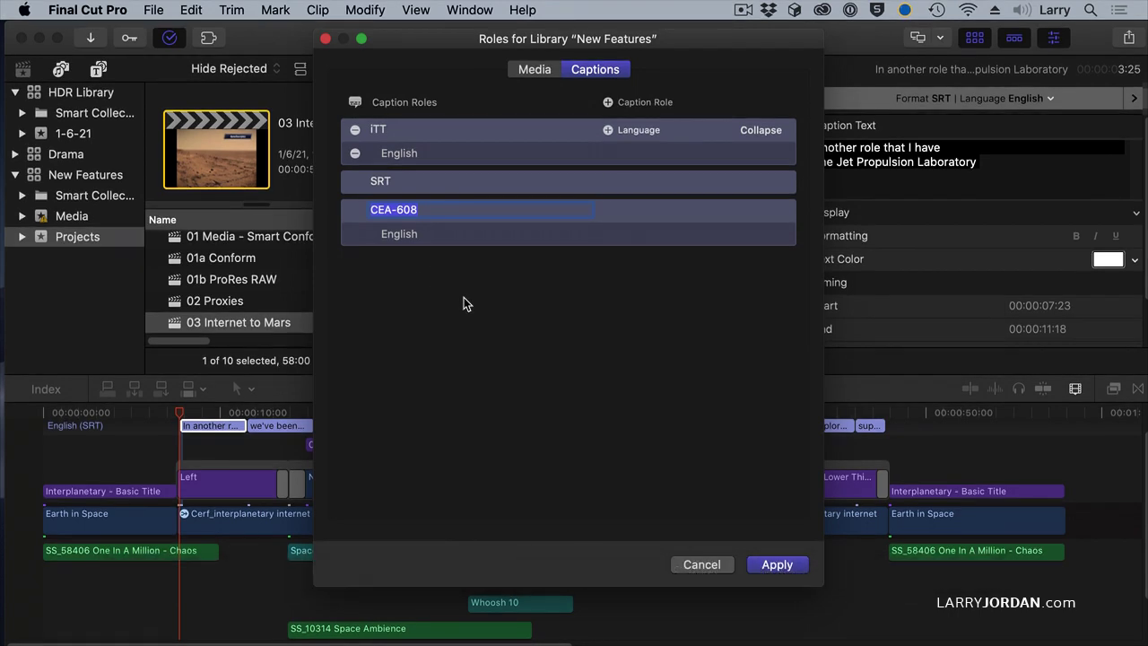
{"action": "left_click", "coordinate": [708, 564]}
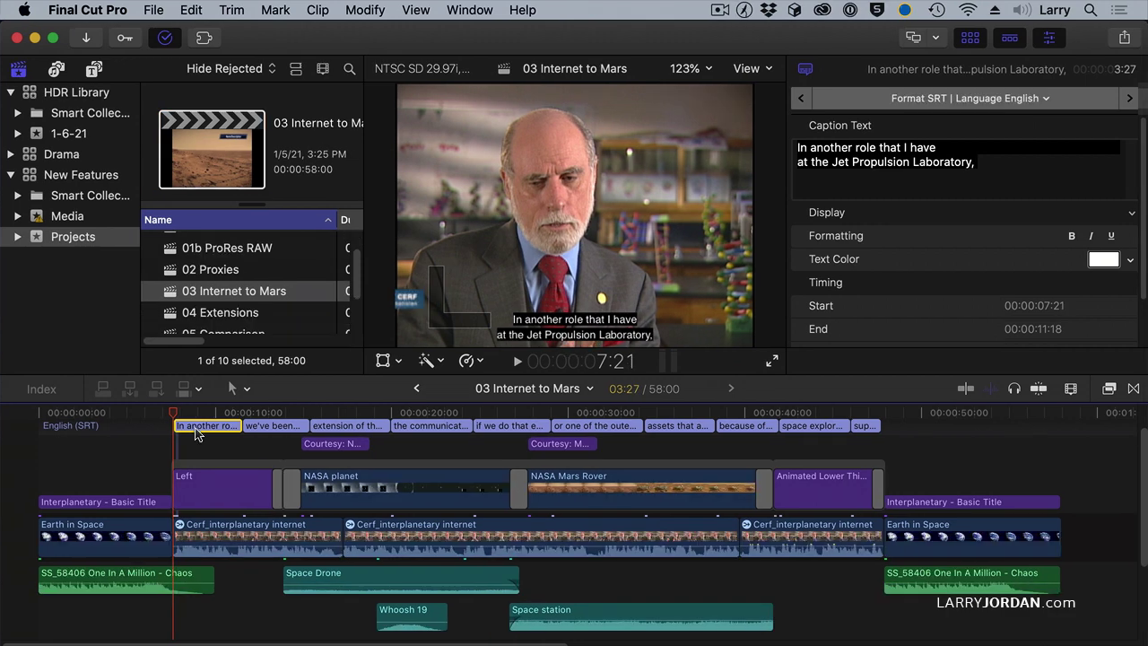
Step: Open the first caption's editor, then close it with the playhead on the opening Interplanetary Internet title
{"action": "double_click", "coordinate": [205, 425]}
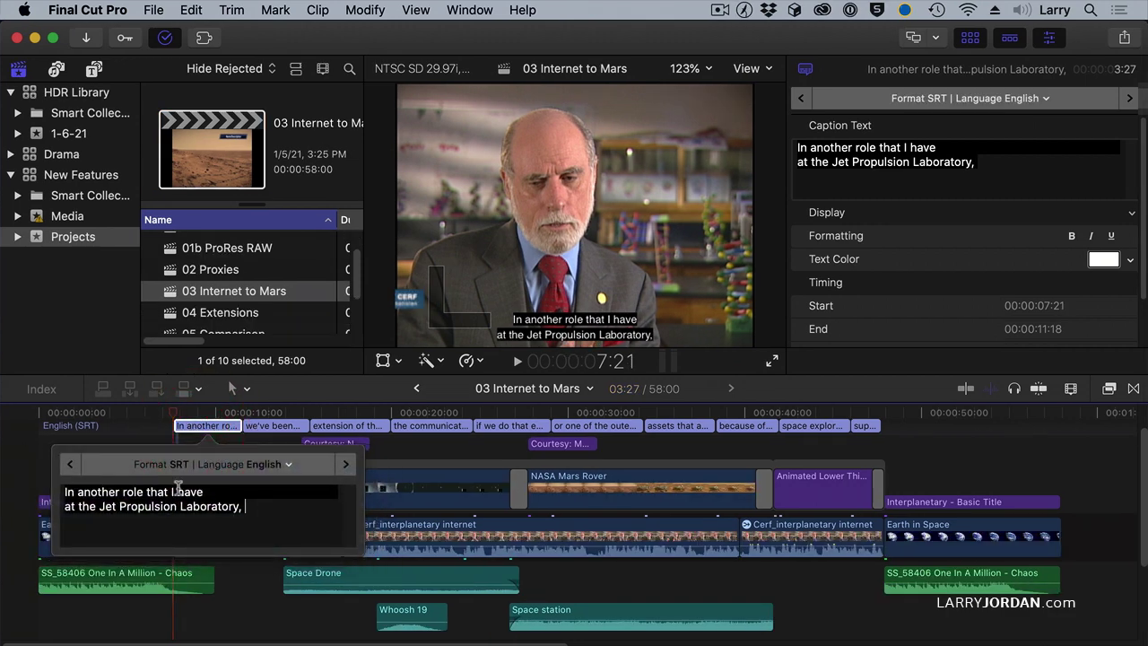
{"action": "left_click", "coordinate": [146, 436]}
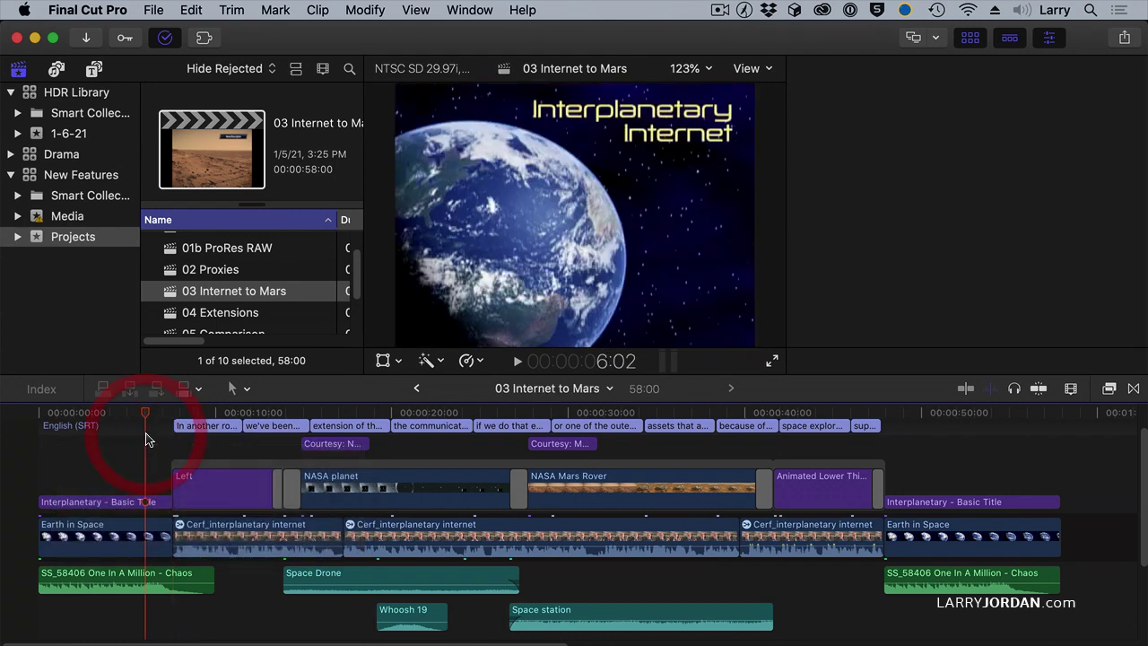
Step: Cancel the Master File export at the proxy warning and set viewer playback to Optimized/Original
{"action": "left_click", "coordinate": [153, 9]}
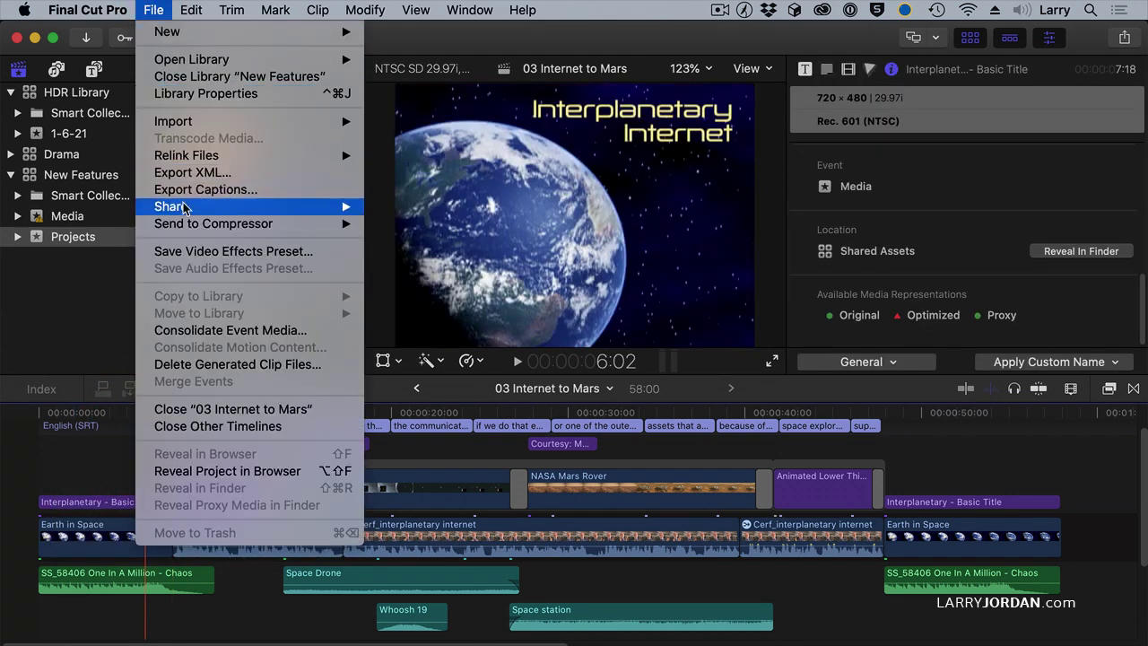
{"action": "mouse_move", "coordinate": [305, 206]}
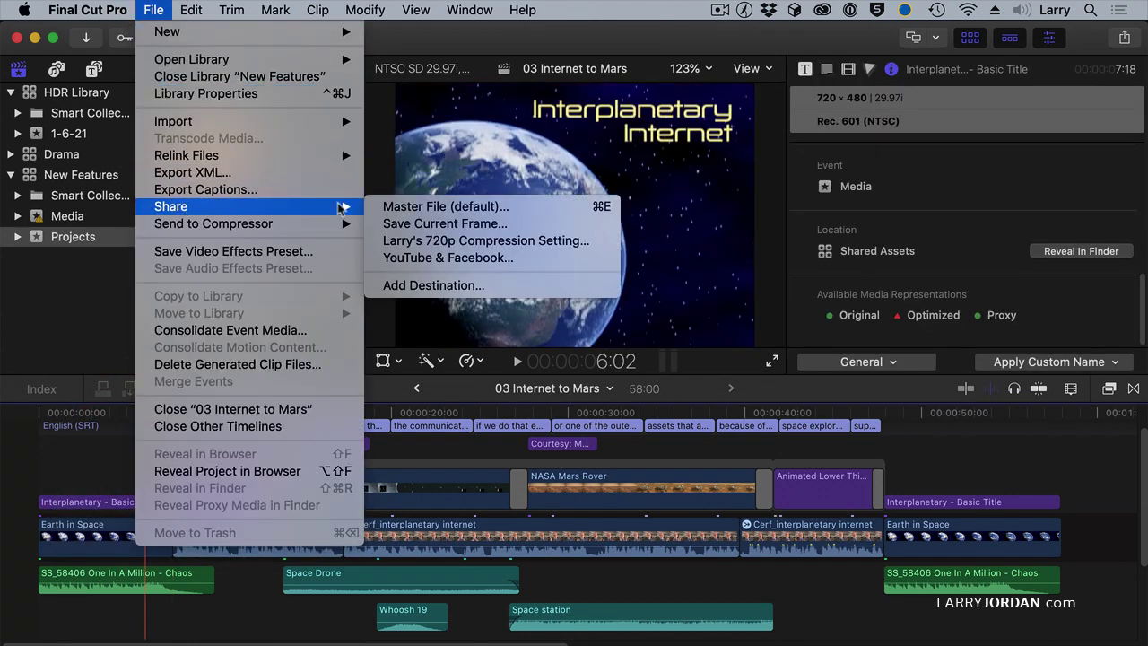
{"action": "left_click", "coordinate": [558, 213]}
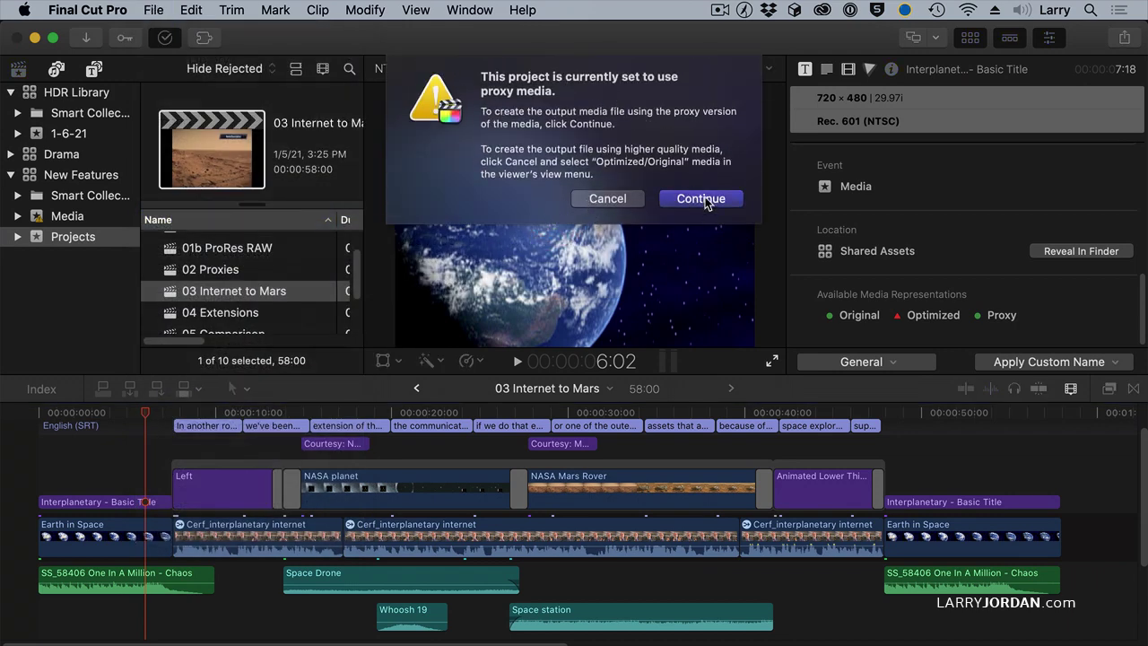
{"action": "left_click", "coordinate": [625, 201]}
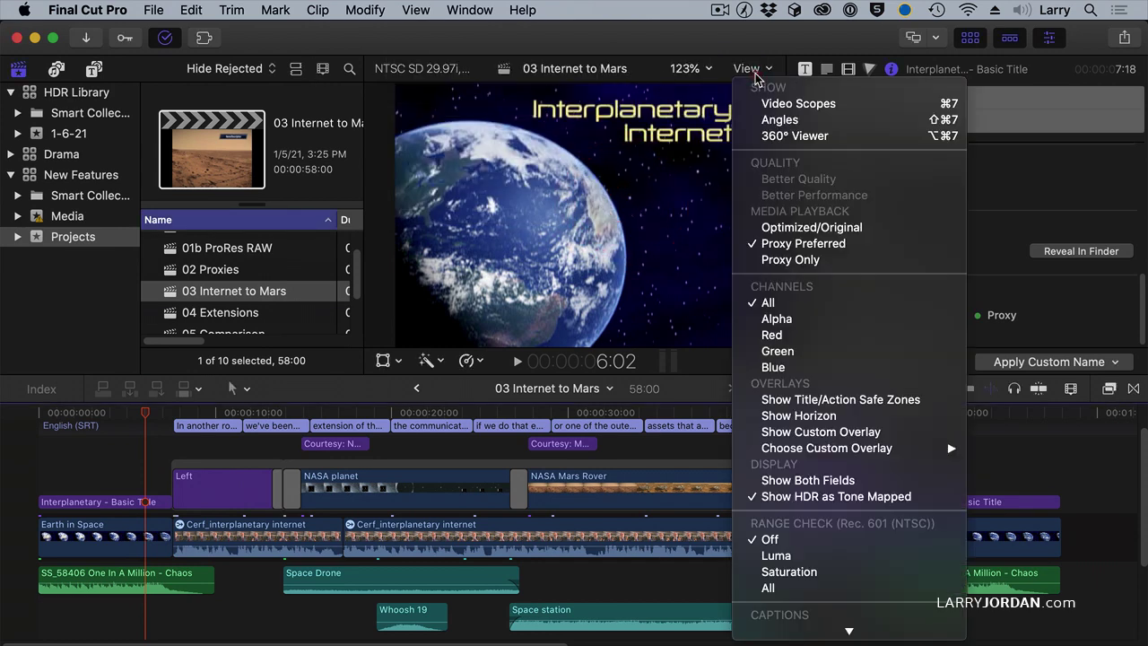
{"action": "left_click", "coordinate": [755, 74]}
{"action": "left_click", "coordinate": [781, 228]}
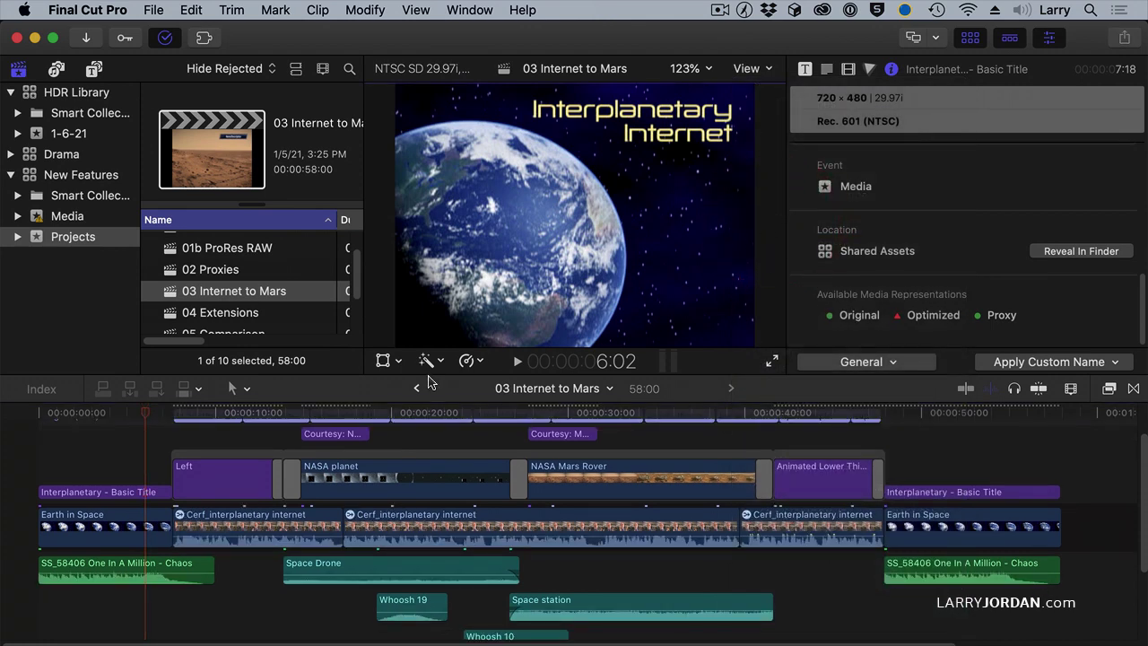
Step: Share a Master File with each SRT language as a separate file, saved to the Desktop
{"action": "left_click", "coordinate": [153, 10]}
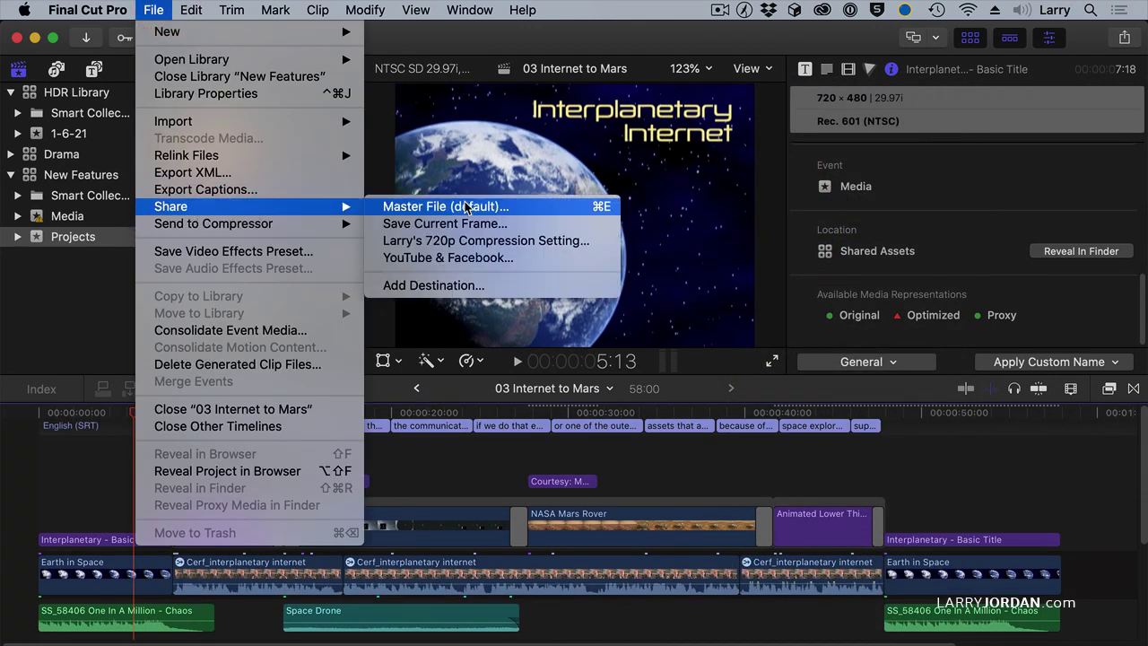
{"action": "left_click", "coordinate": [465, 206]}
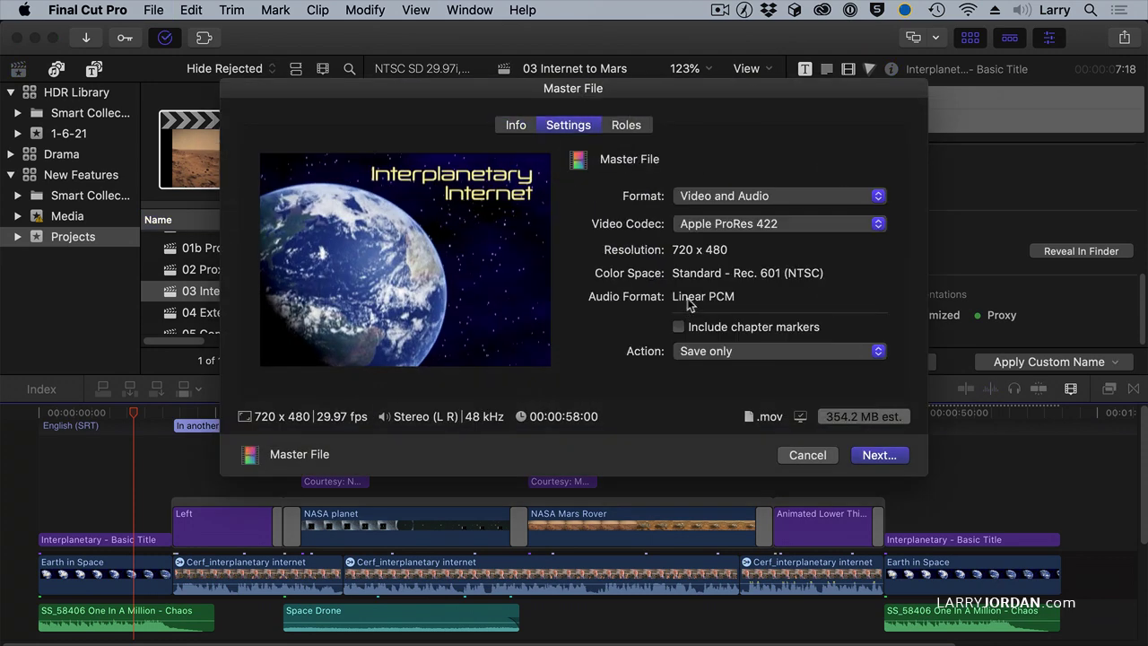
{"action": "left_click", "coordinate": [625, 126]}
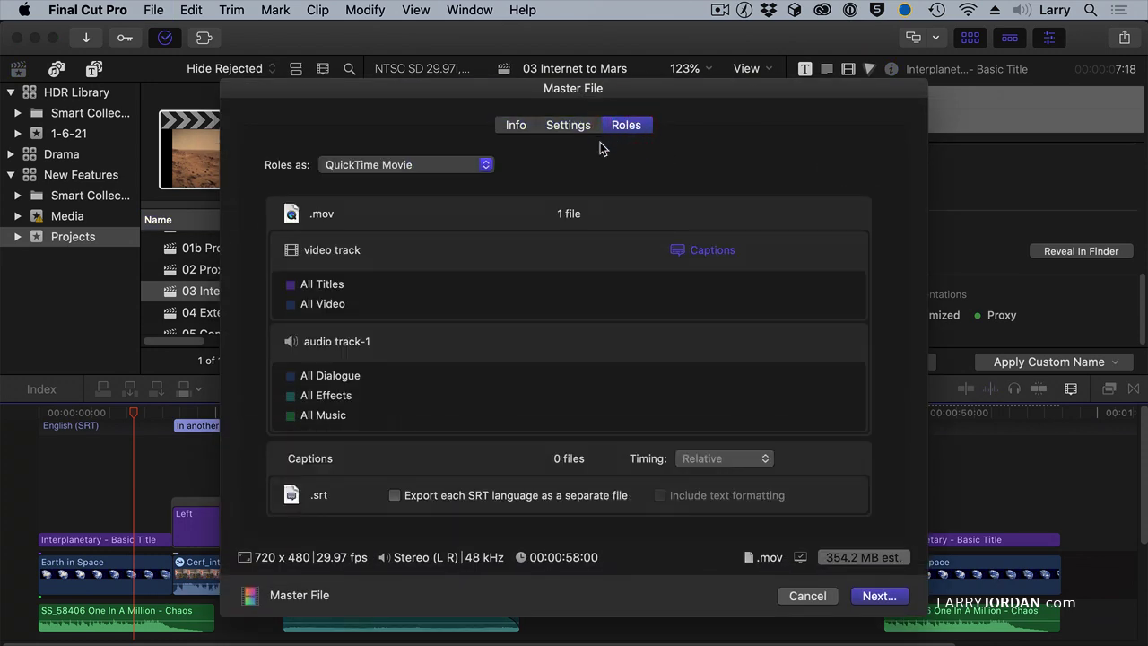
{"action": "left_click", "coordinate": [394, 496]}
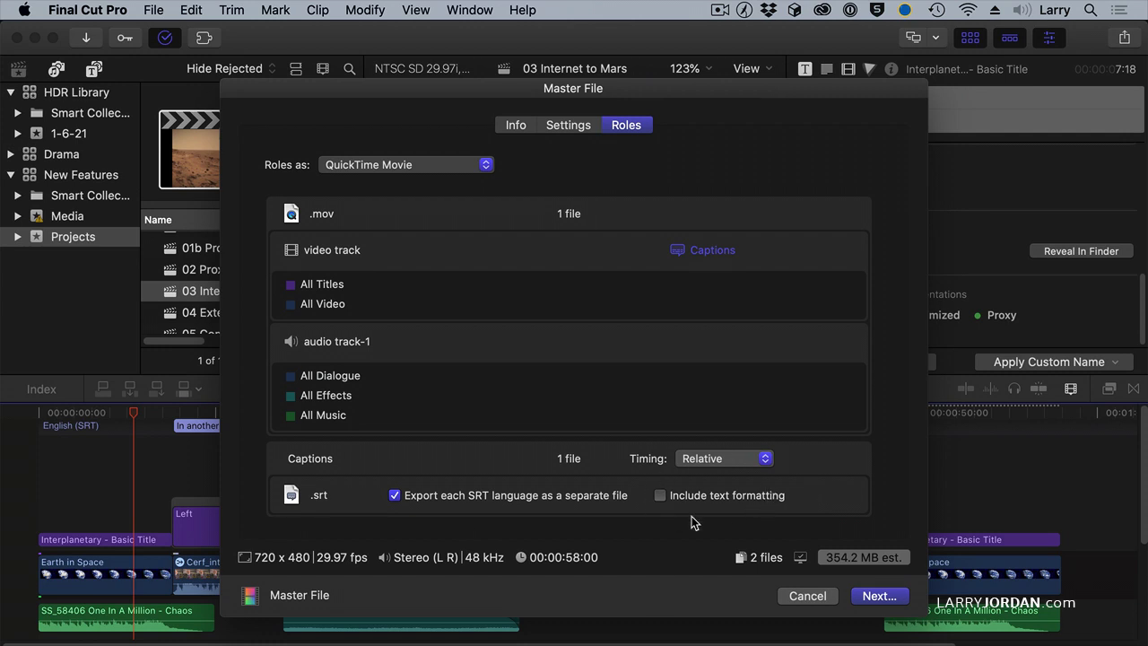
{"action": "left_click", "coordinate": [868, 599]}
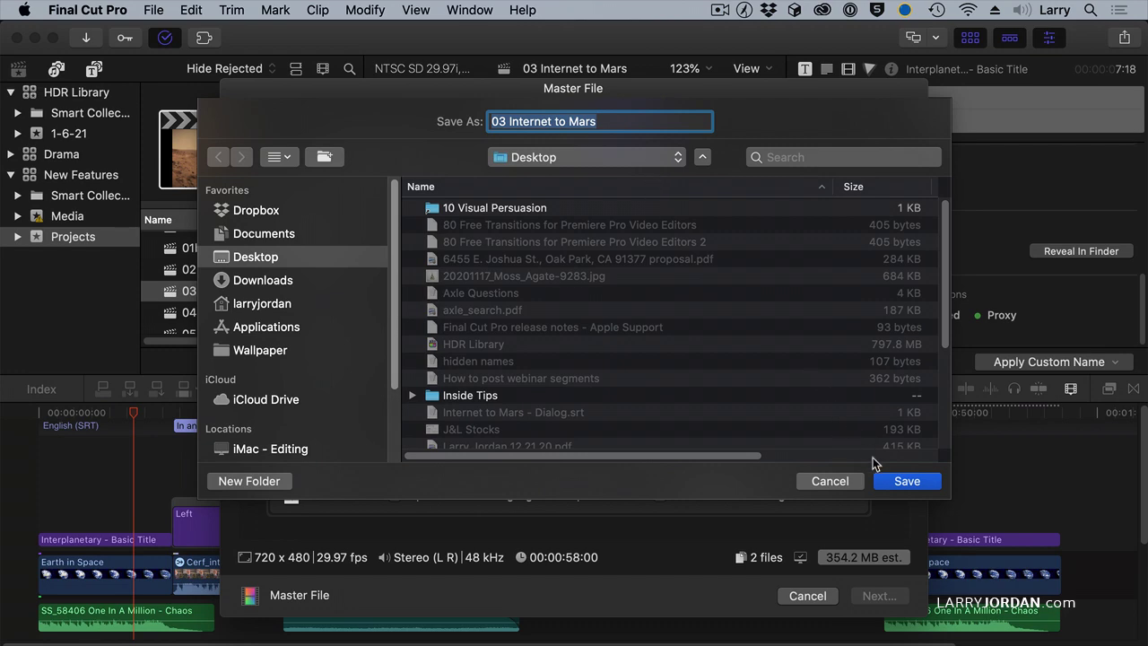
{"action": "left_click", "coordinate": [892, 481]}
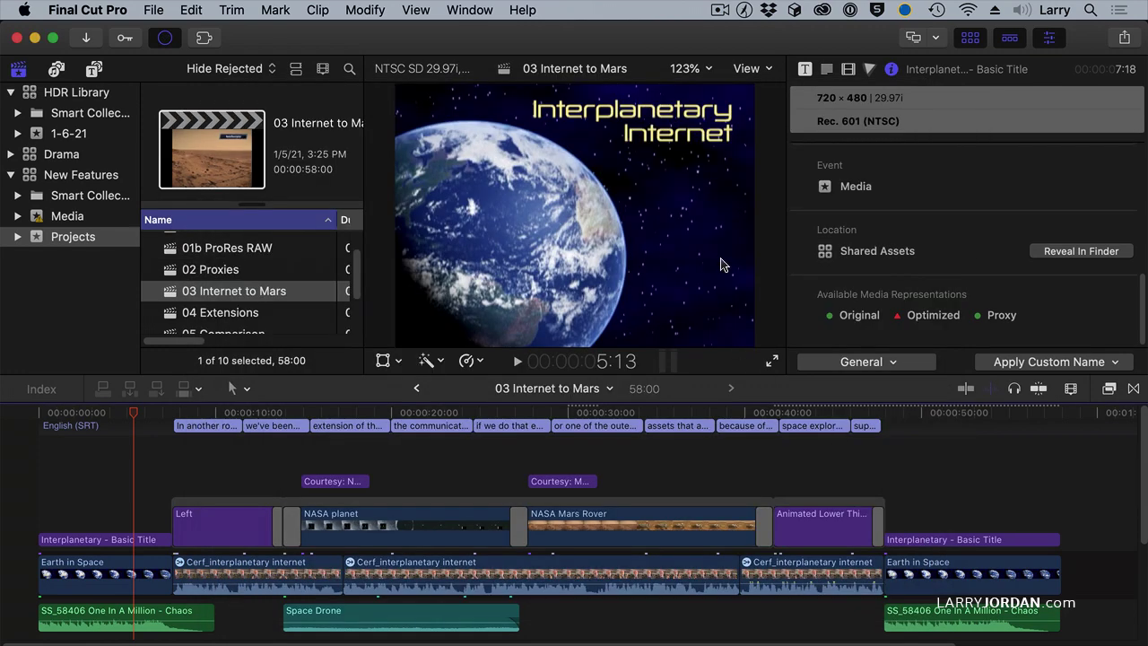
Step: Compare Dialog.srt with the exported 03 Internet to Mars_SRT_English.srt side by side, then quit TextEdit
{"action": "left_click_drag", "start_coordinate": [803, 41], "coordinate": [658, 13]}
{"action": "left_click", "coordinate": [1049, 380]}
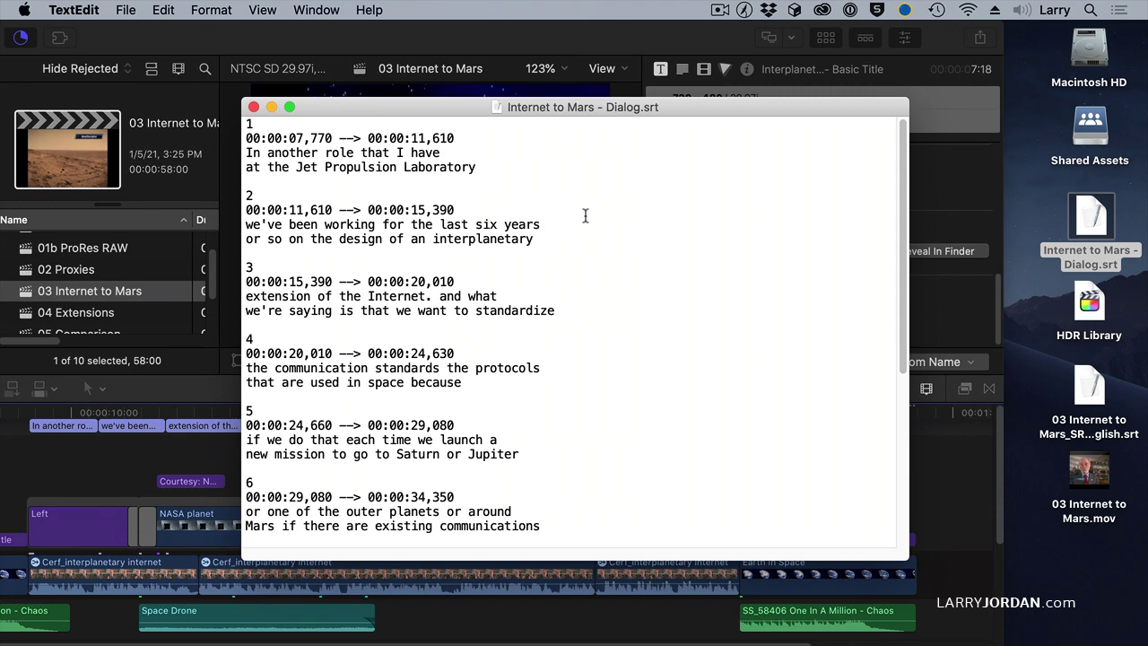
{"action": "double_click", "coordinate": [1085, 385]}
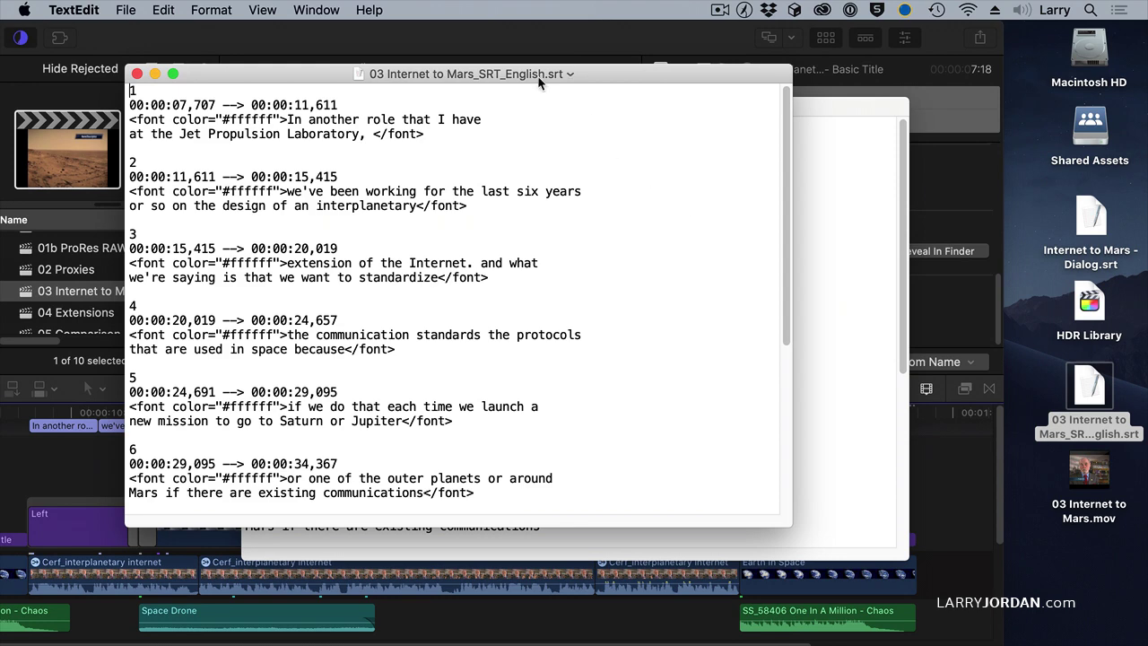
{"action": "left_click_drag", "start_coordinate": [538, 83], "coordinate": [843, 154]}
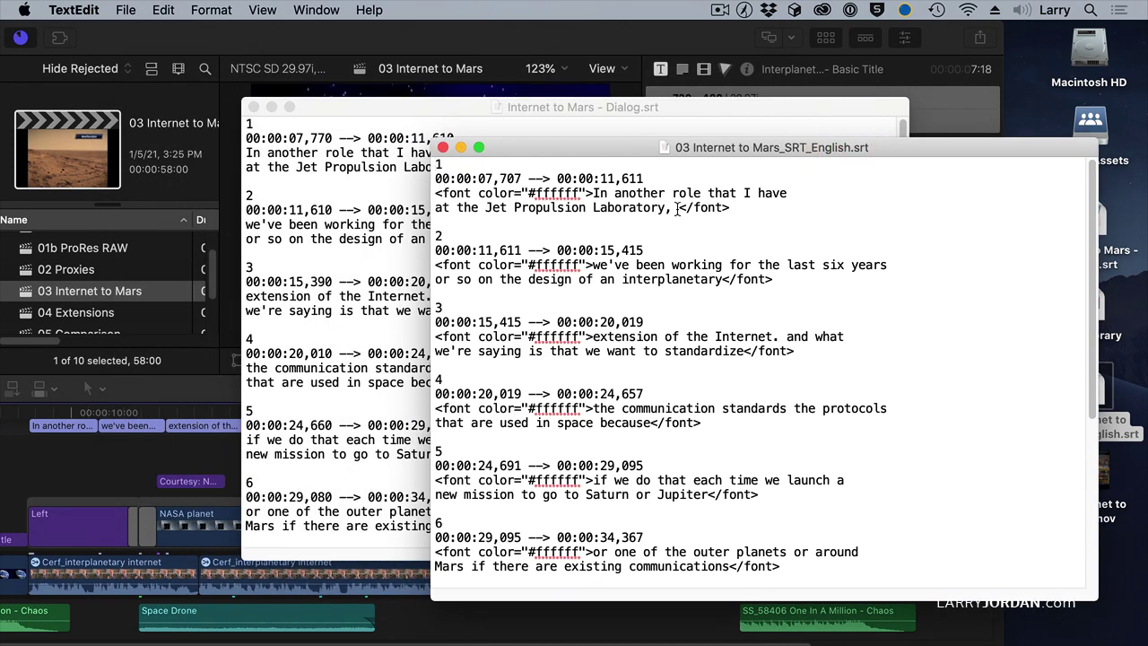
{"action": "left_click", "coordinate": [635, 142]}
{"action": "left_click", "coordinate": [634, 140]}
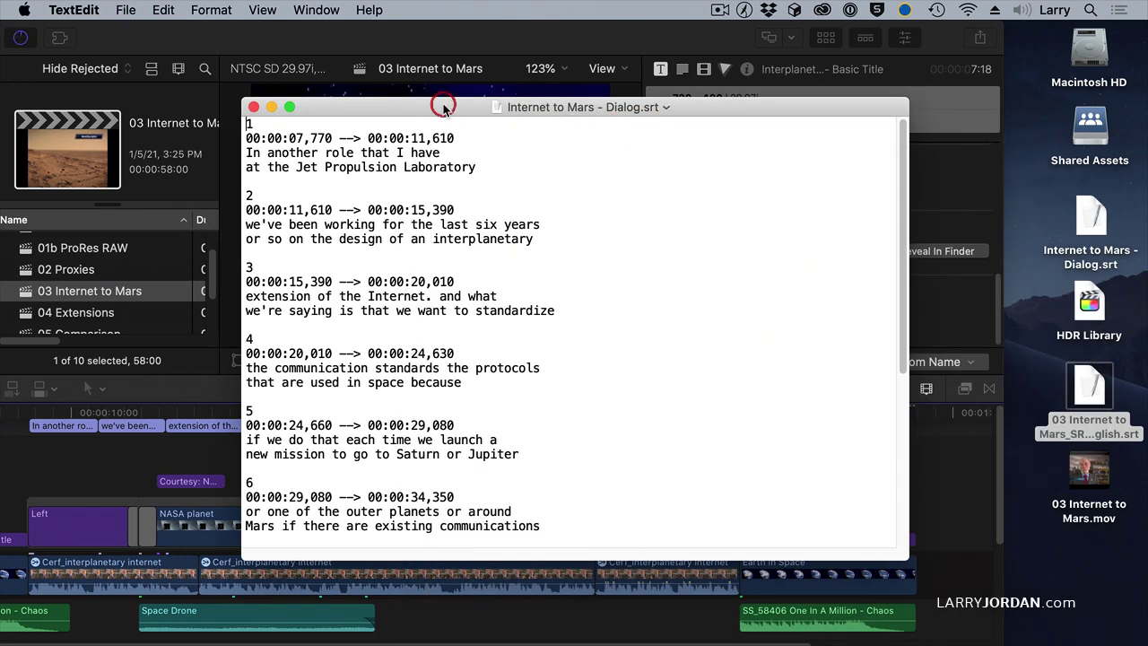
{"action": "key", "text": "super+q"}
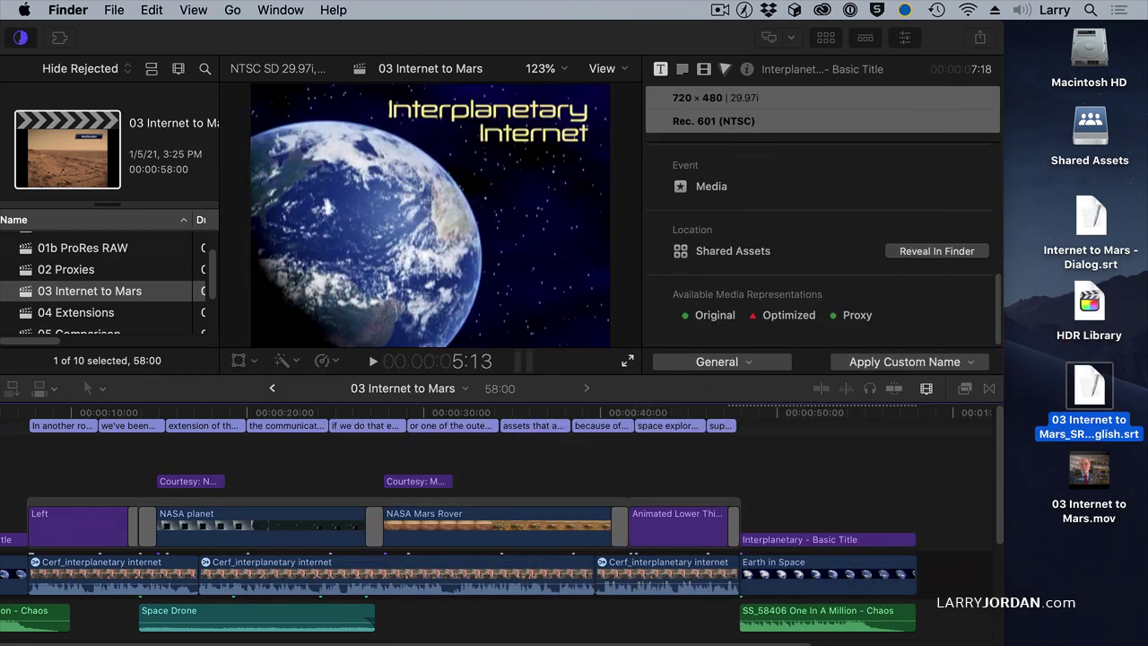
{"action": "left_click", "coordinate": [1085, 480]}
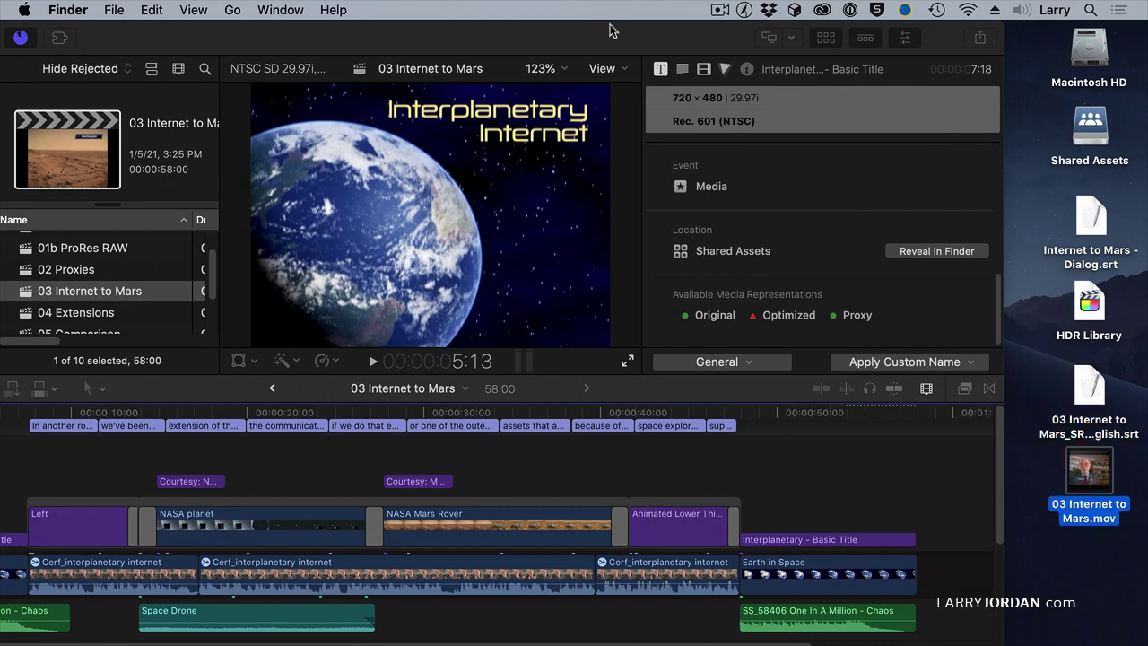